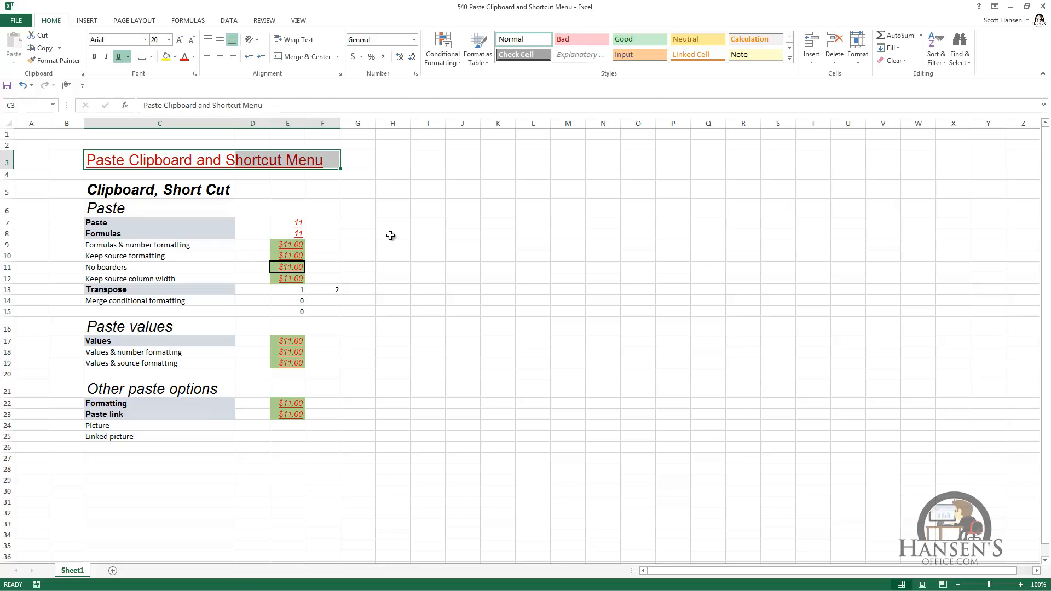
- Copy the empty cell H8 and examine the available paste options, including those offered for cell H10, without pasting anything
{"action": "left_click", "coordinate": [391, 234]}
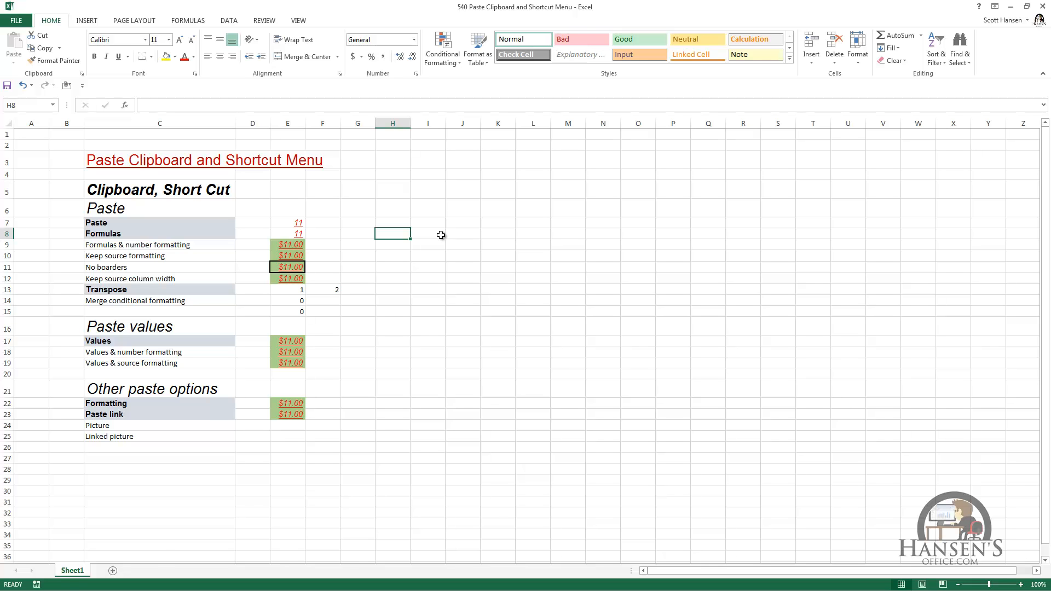
{"action": "key", "text": "ctrl+c"}
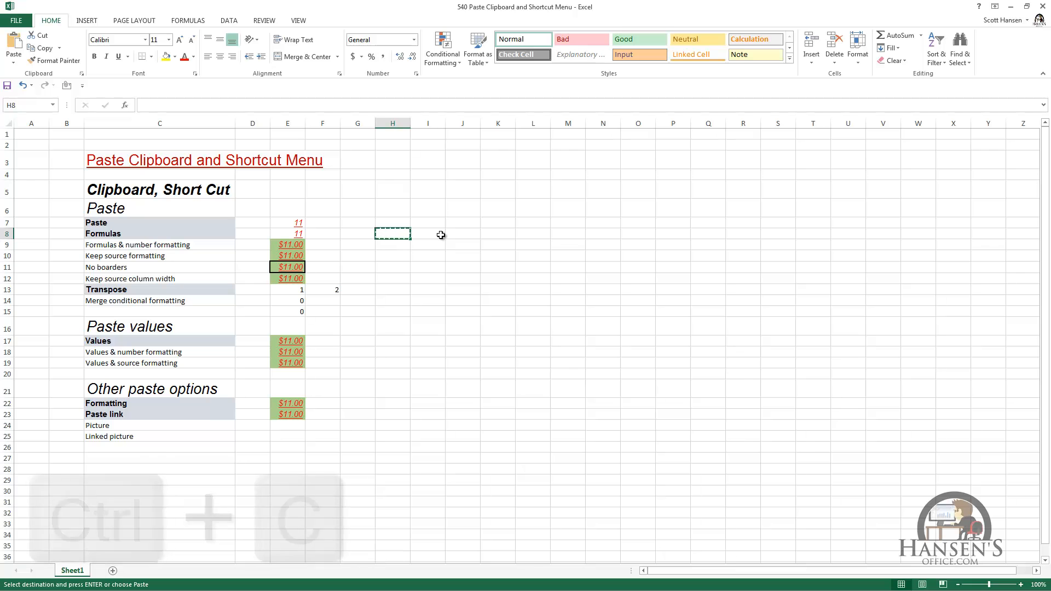
{"action": "left_click", "coordinate": [17, 64]}
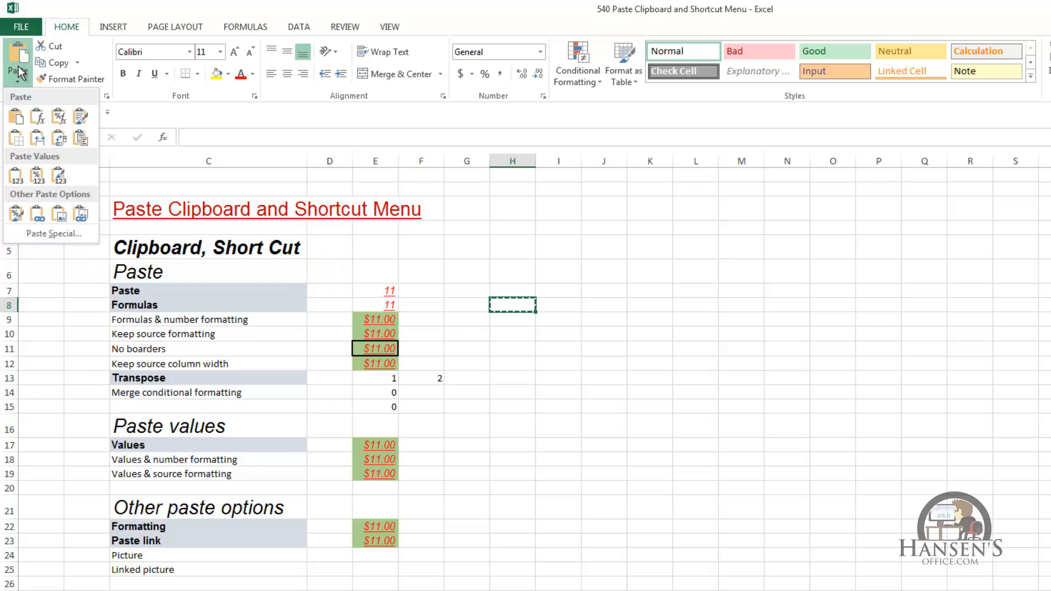
{"action": "left_click", "coordinate": [517, 334]}
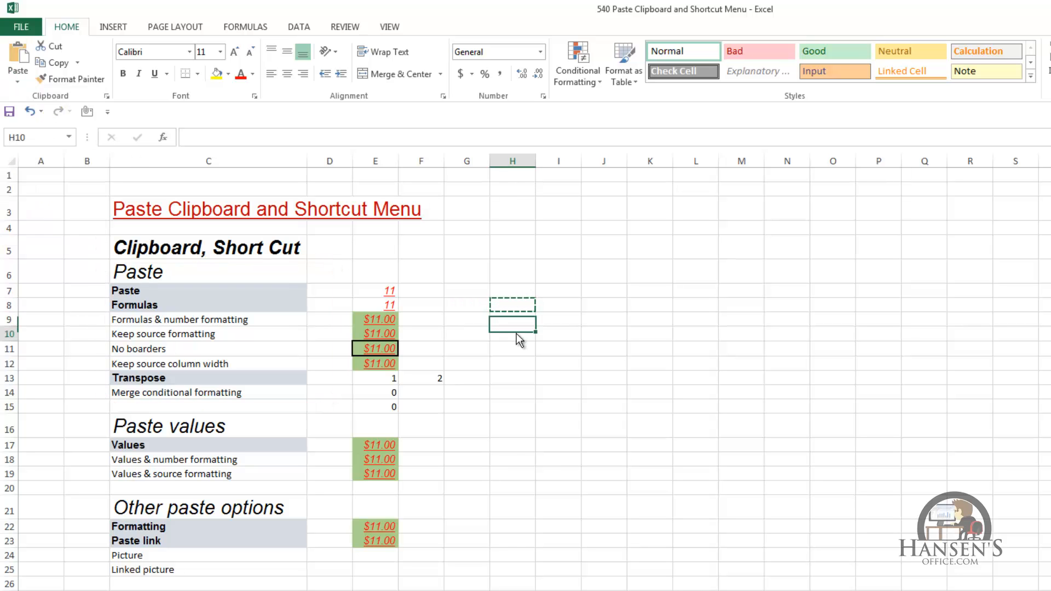
{"action": "right_click", "coordinate": [517, 333]}
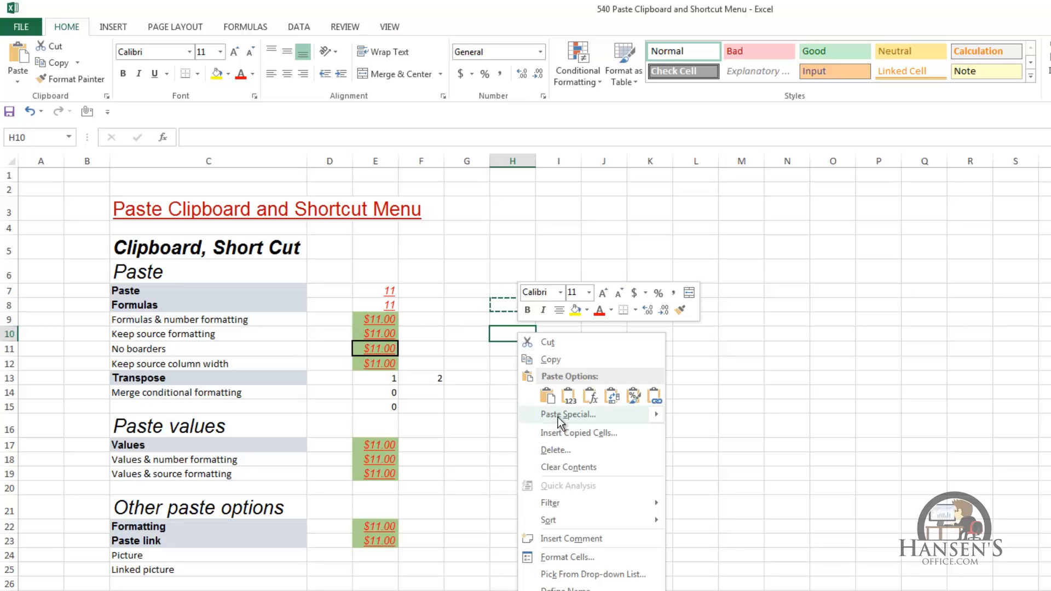
{"action": "mouse_move", "coordinate": [564, 421]}
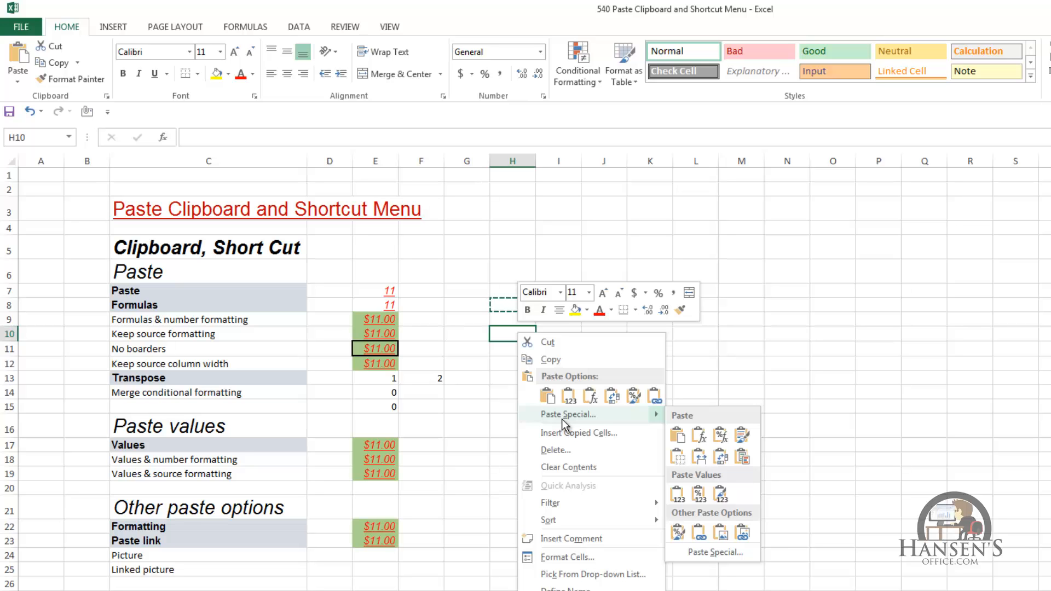
{"action": "left_click", "coordinate": [549, 400]}
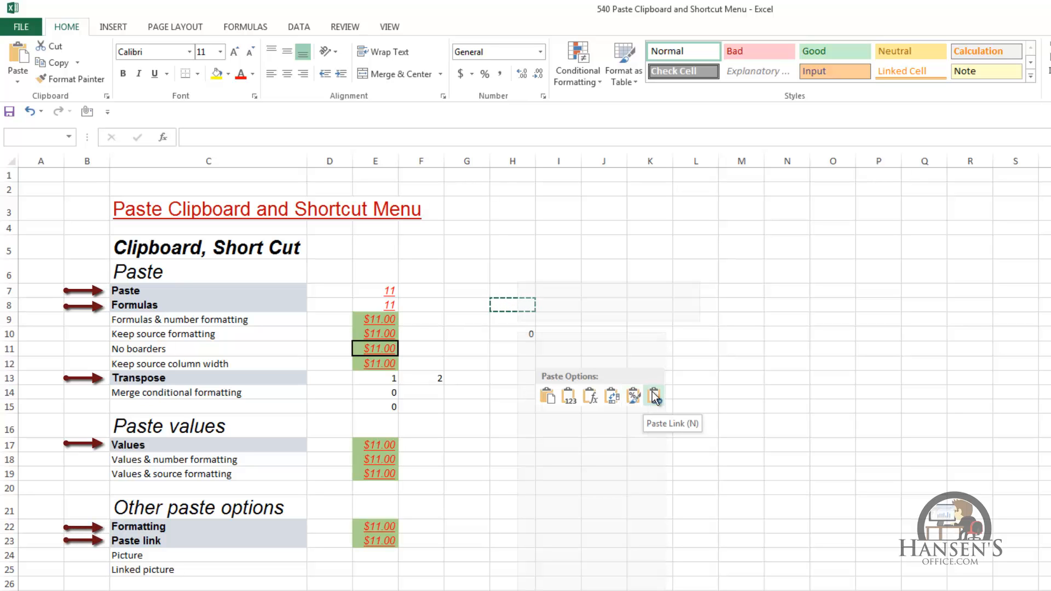
{"action": "key", "text": "Escape"}
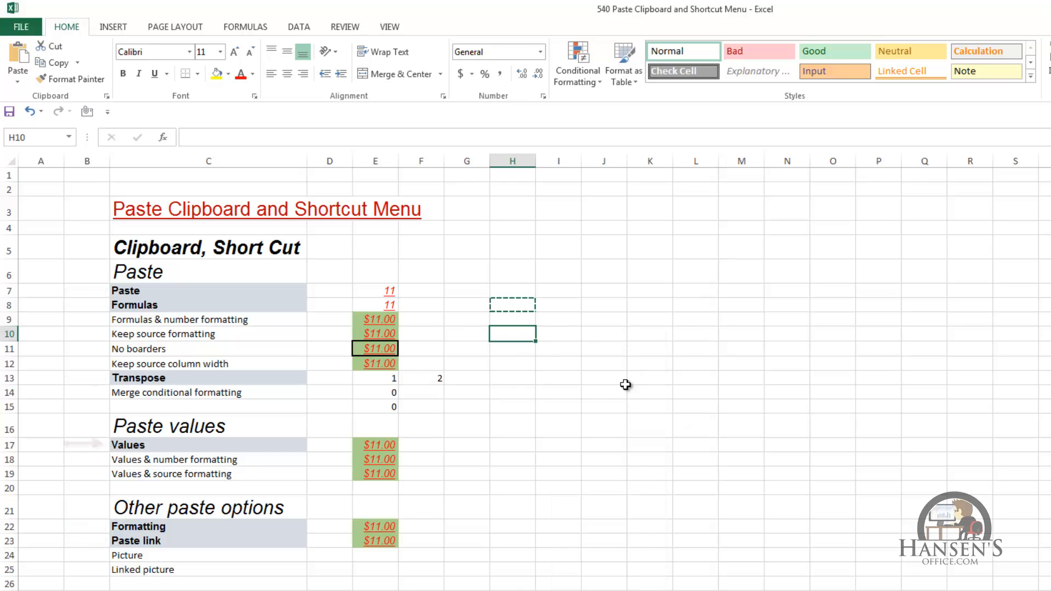
{"action": "key", "text": "Escape"}
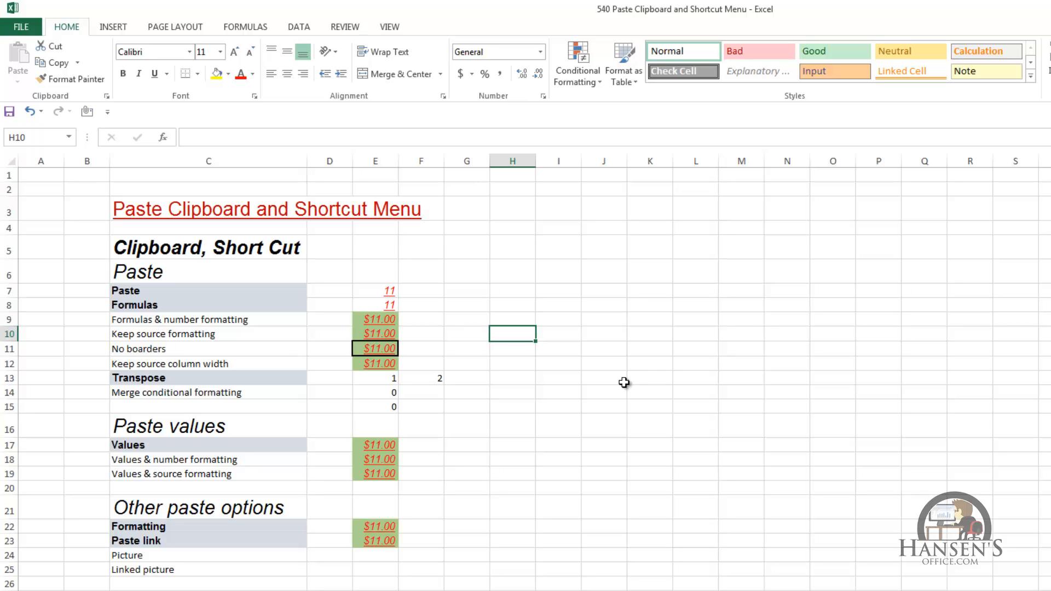
- Copy cell E7 and paste its formula and formatting into H7 with the standard Paste option
{"action": "left_click", "coordinate": [393, 290]}
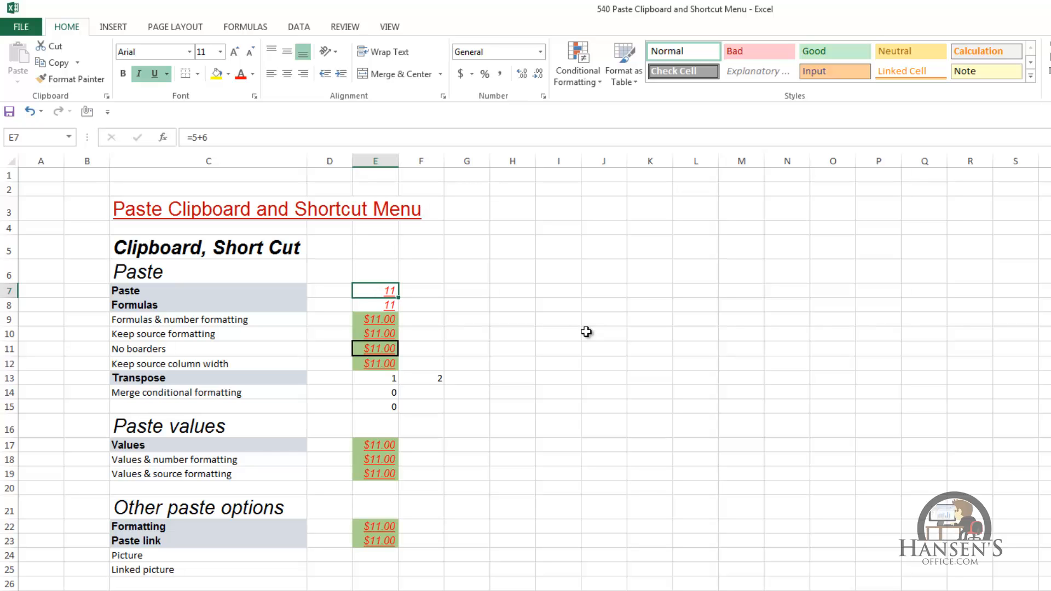
{"action": "key", "text": "ctrl+c"}
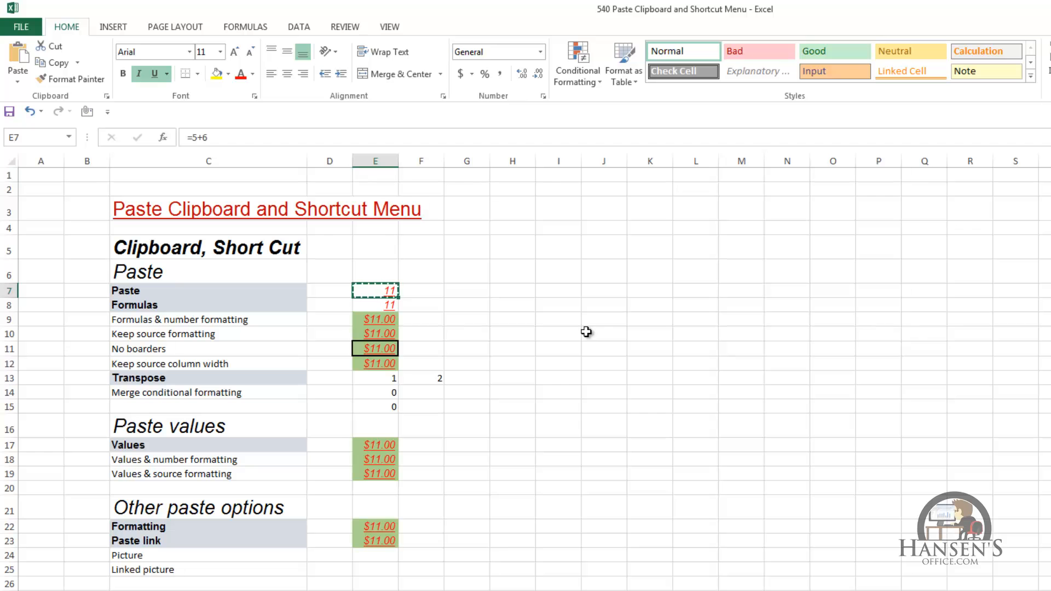
{"action": "right_click", "coordinate": [523, 293]}
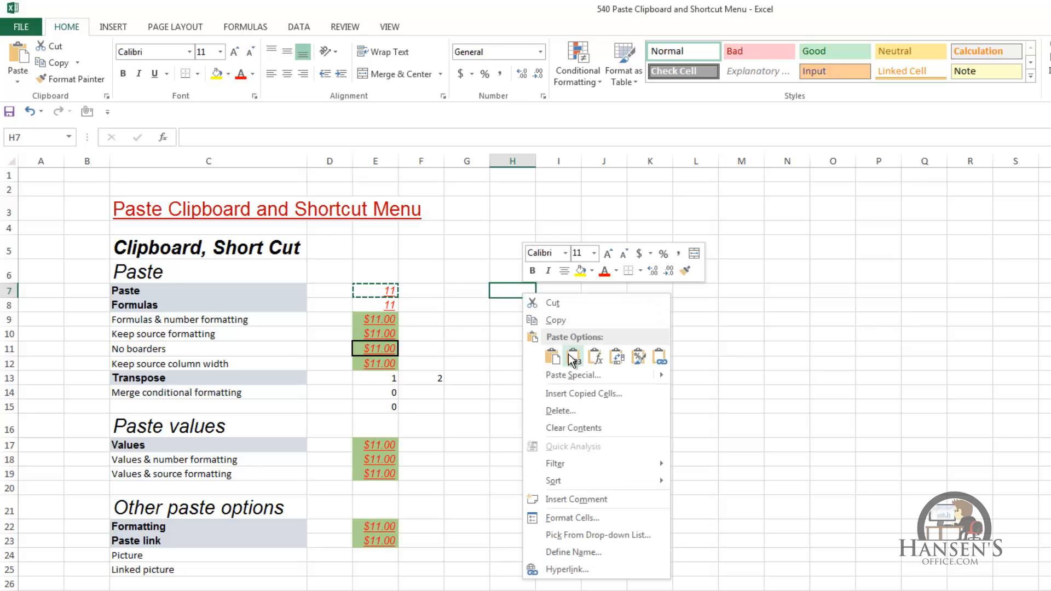
{"action": "mouse_move", "coordinate": [570, 376]}
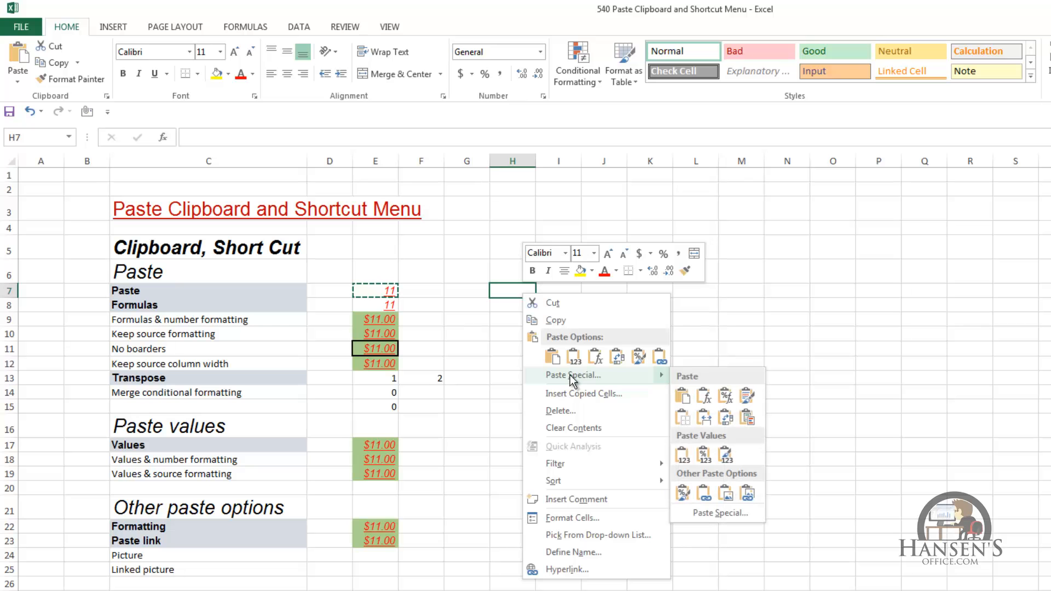
{"action": "left_click", "coordinate": [682, 402]}
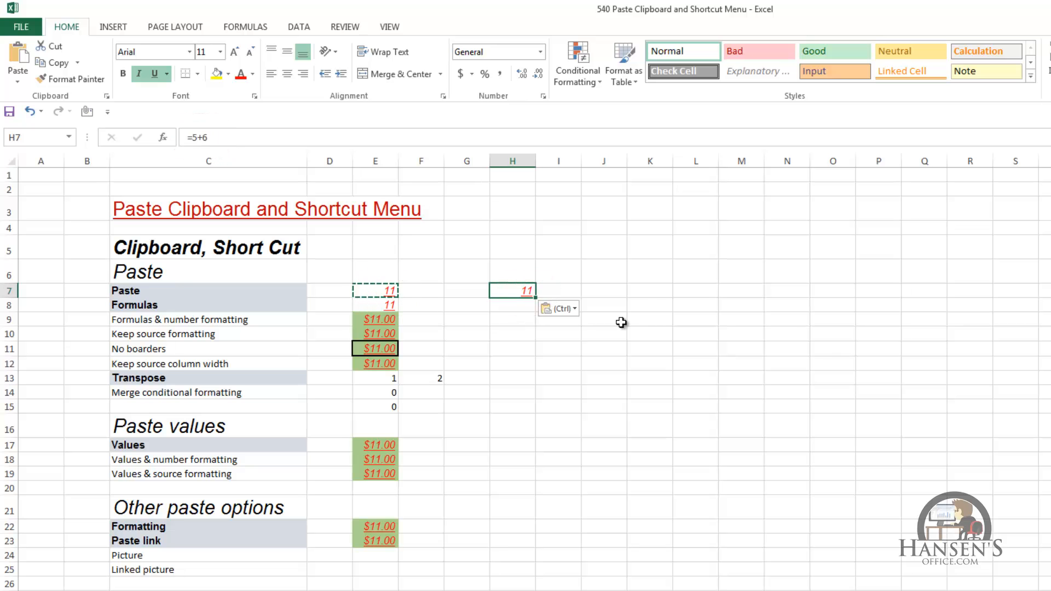
- Copy cell E8 and paste only its formula into H8 using the Formulas paste option
{"action": "left_click", "coordinate": [391, 307]}
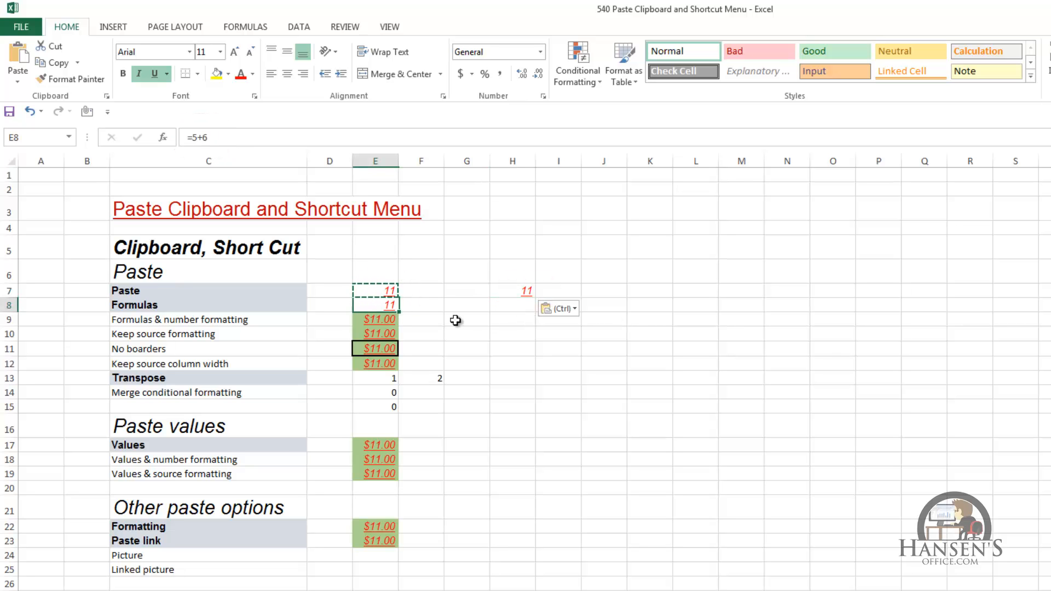
{"action": "key", "text": "ctrl+c"}
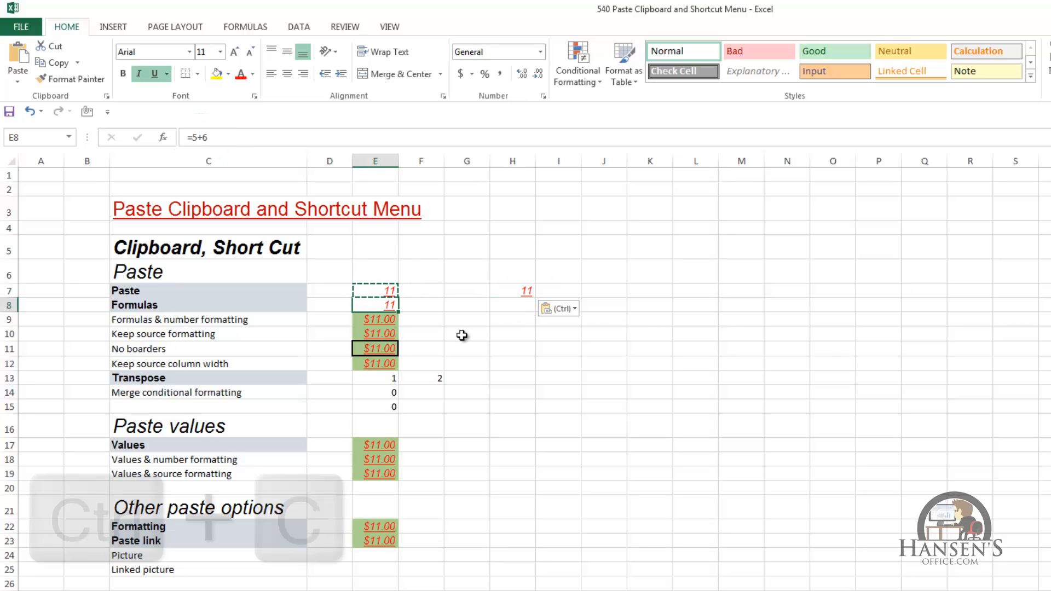
{"action": "right_click", "coordinate": [524, 308]}
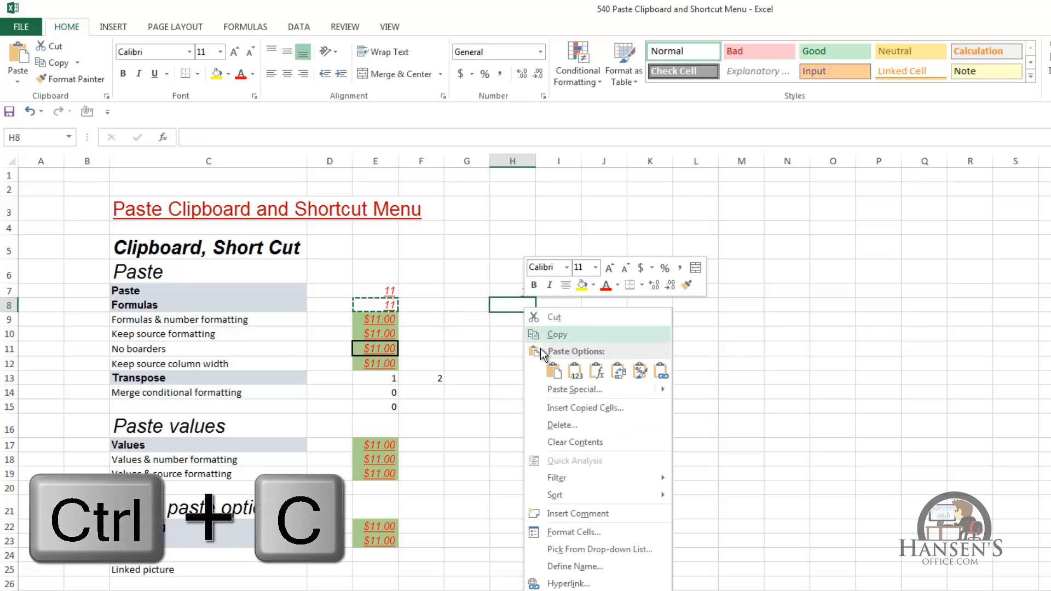
{"action": "mouse_move", "coordinate": [563, 389]}
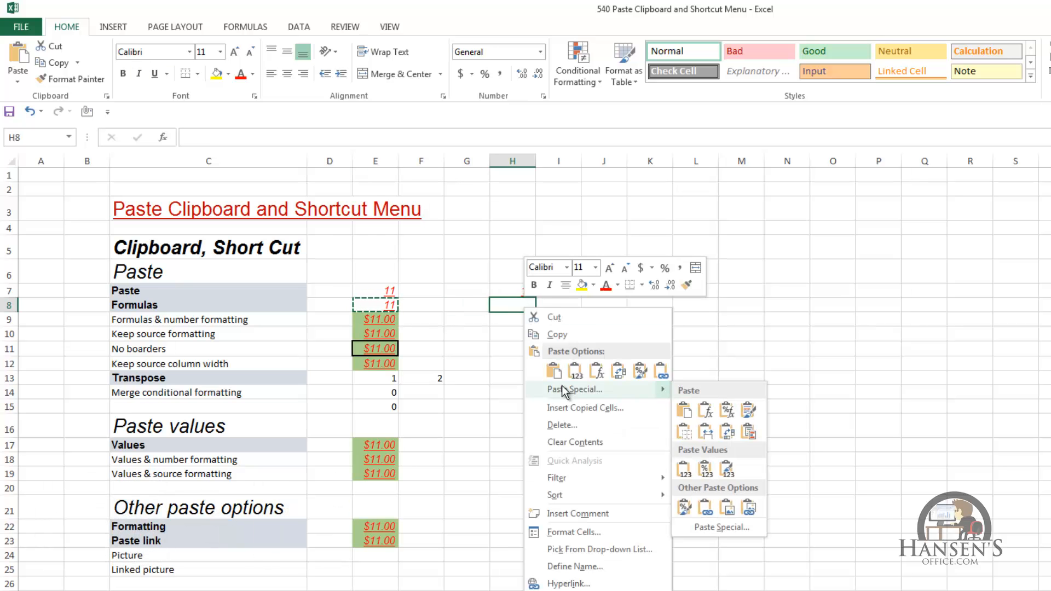
{"action": "left_click", "coordinate": [706, 410]}
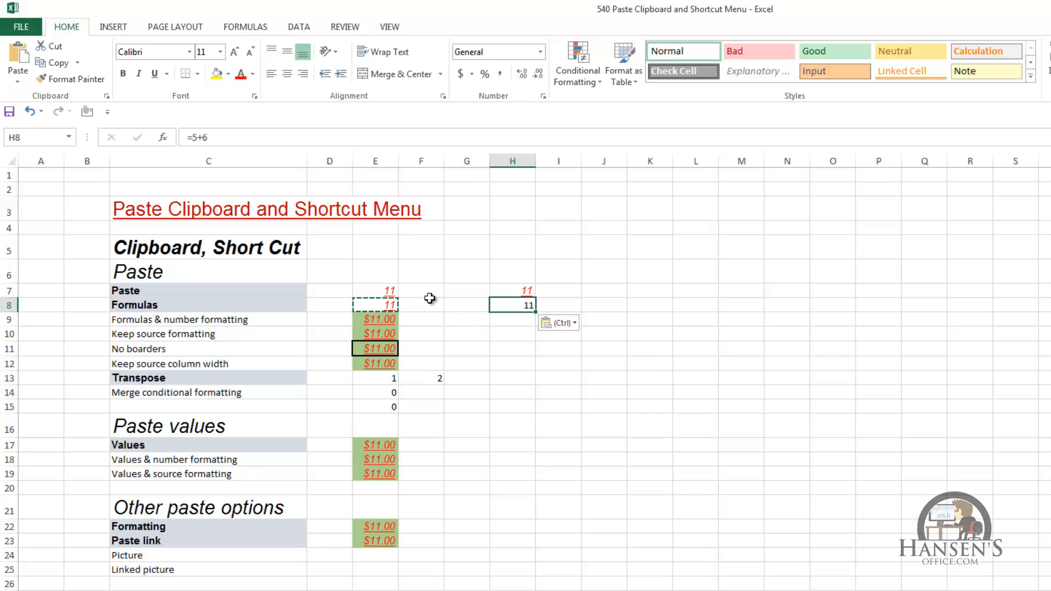
- Copy cell E9 and paste it into H9 with the Formulas & Number Formatting option
{"action": "left_click", "coordinate": [384, 323]}
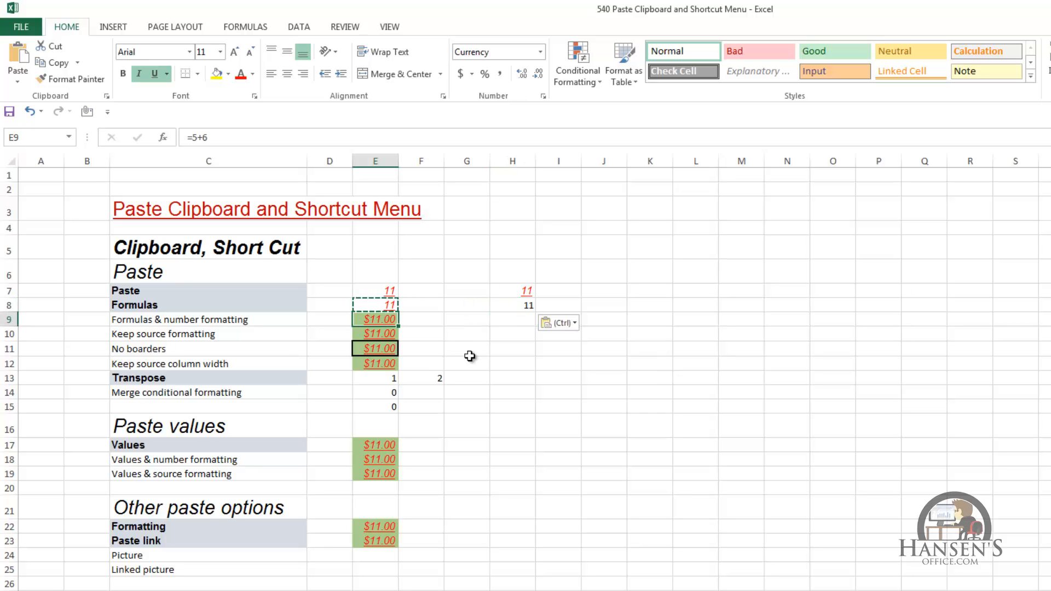
{"action": "key", "text": "ctrl+c"}
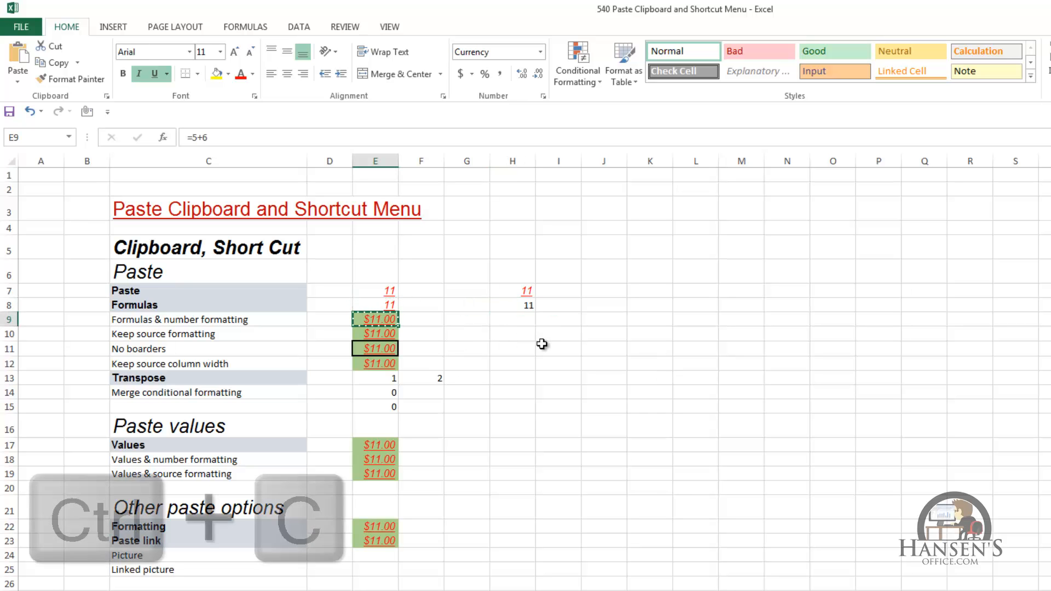
{"action": "right_click", "coordinate": [526, 320]}
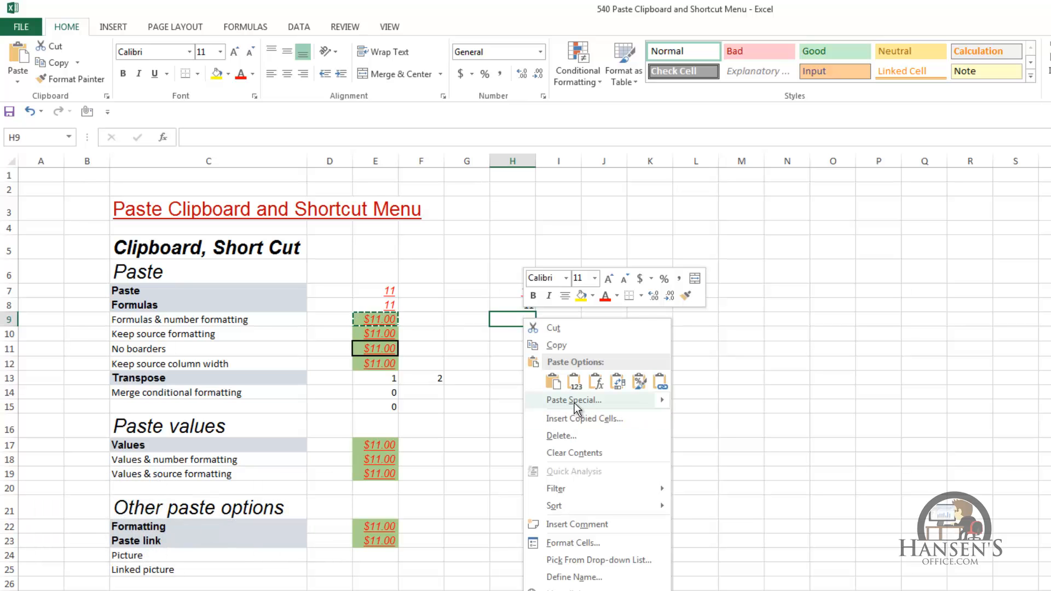
{"action": "mouse_move", "coordinate": [575, 403]}
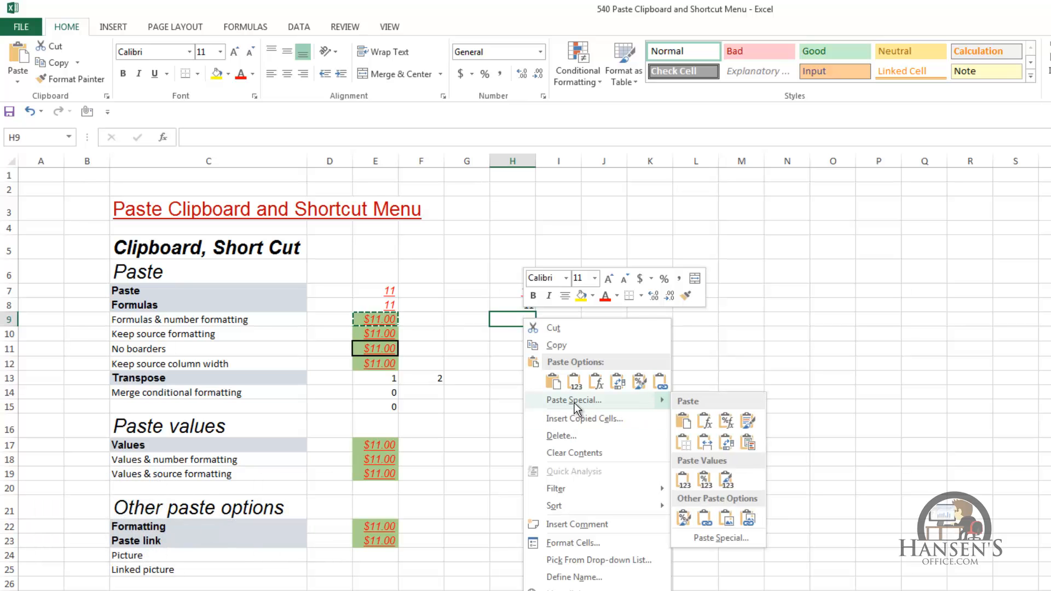
{"action": "left_click", "coordinate": [726, 424]}
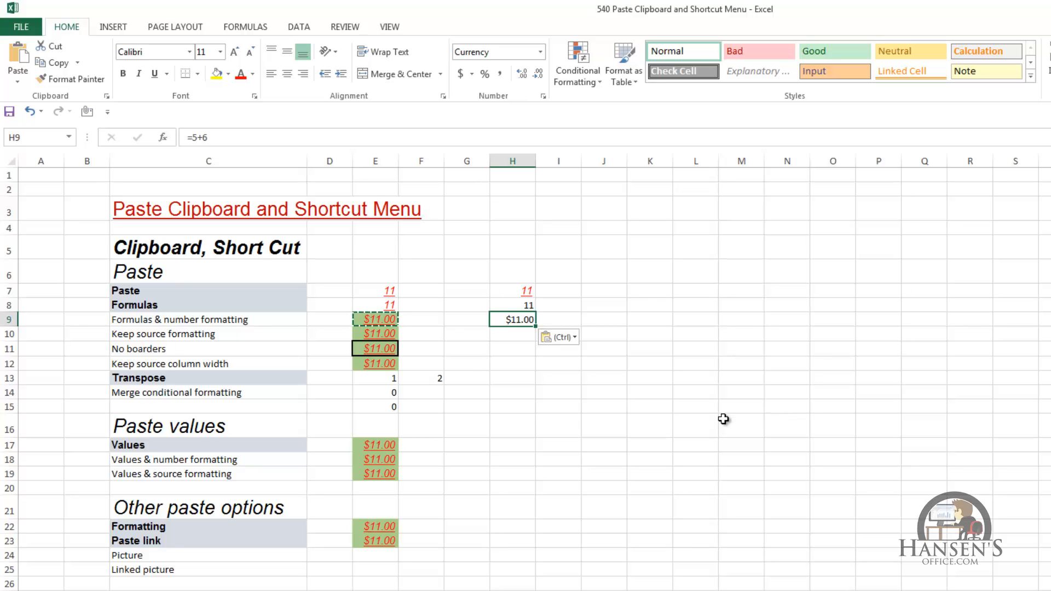
- Copy cell E10 and paste it into H10 with the Keep Source Formatting option
{"action": "left_click", "coordinate": [386, 335]}
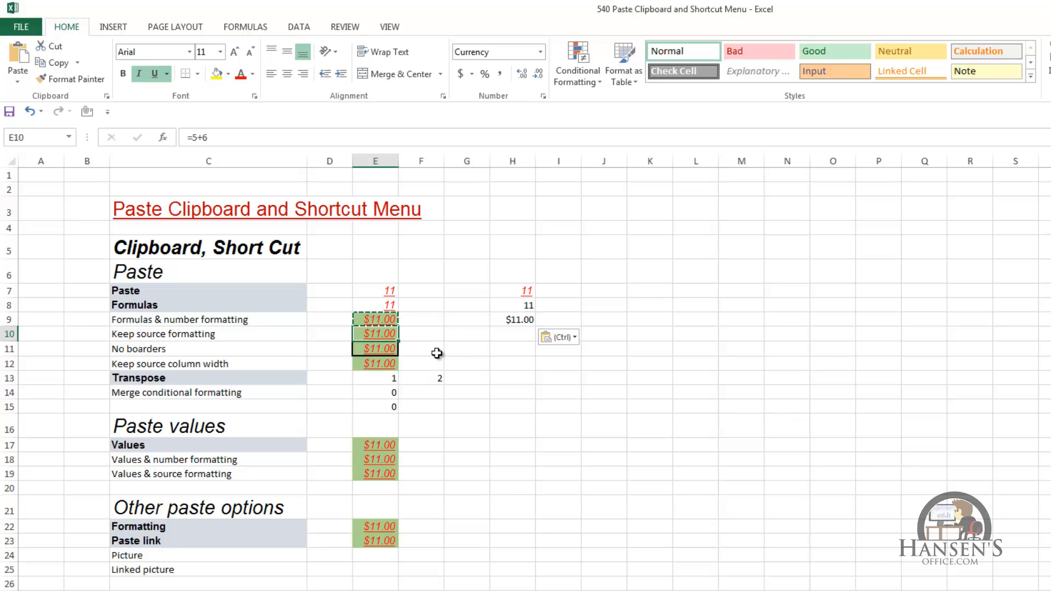
{"action": "key", "text": "ctrl+c"}
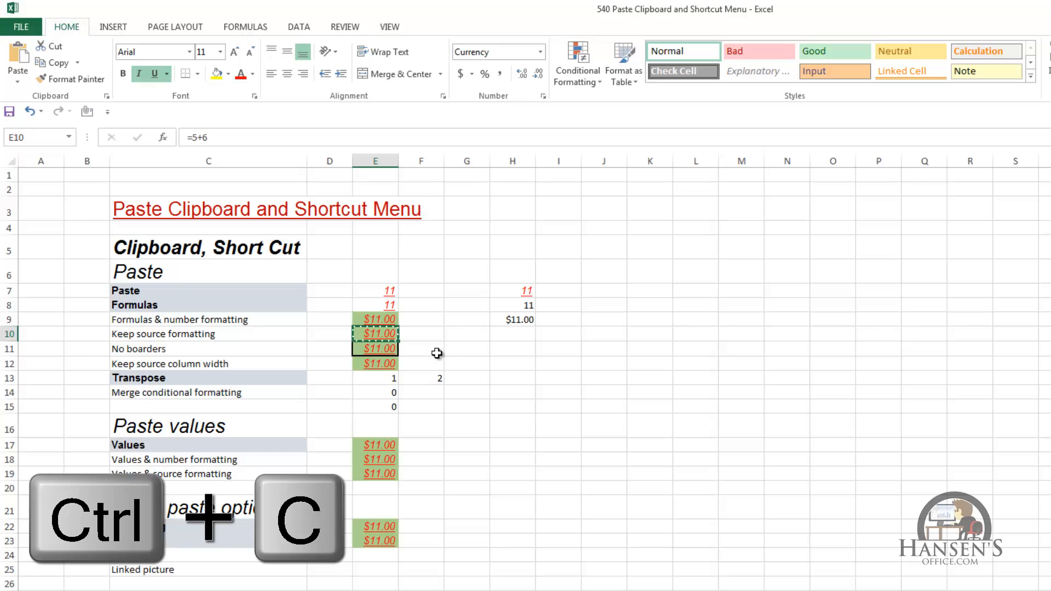
{"action": "right_click", "coordinate": [508, 337]}
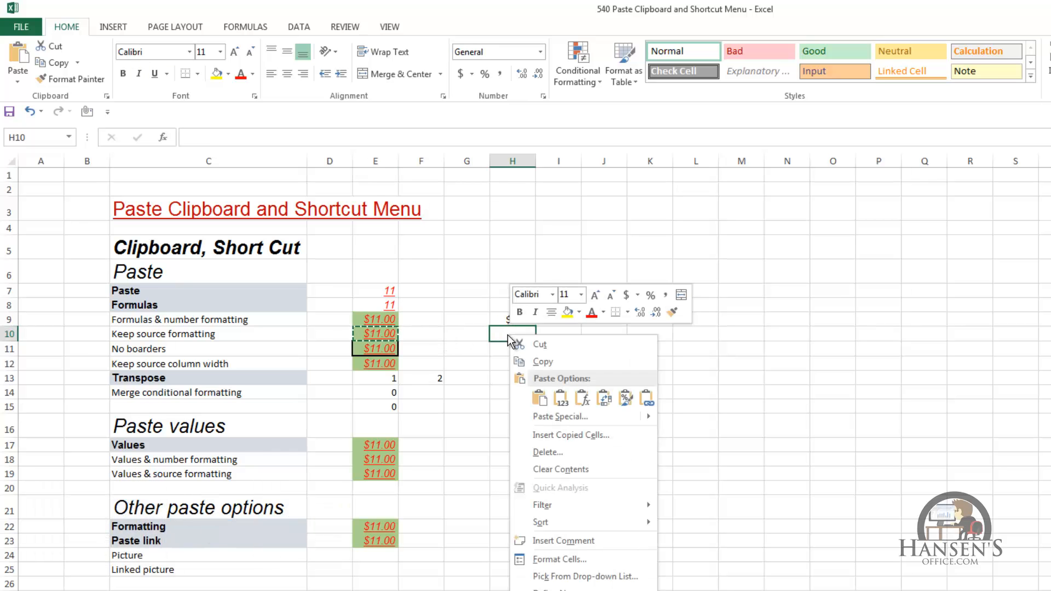
{"action": "mouse_move", "coordinate": [559, 419]}
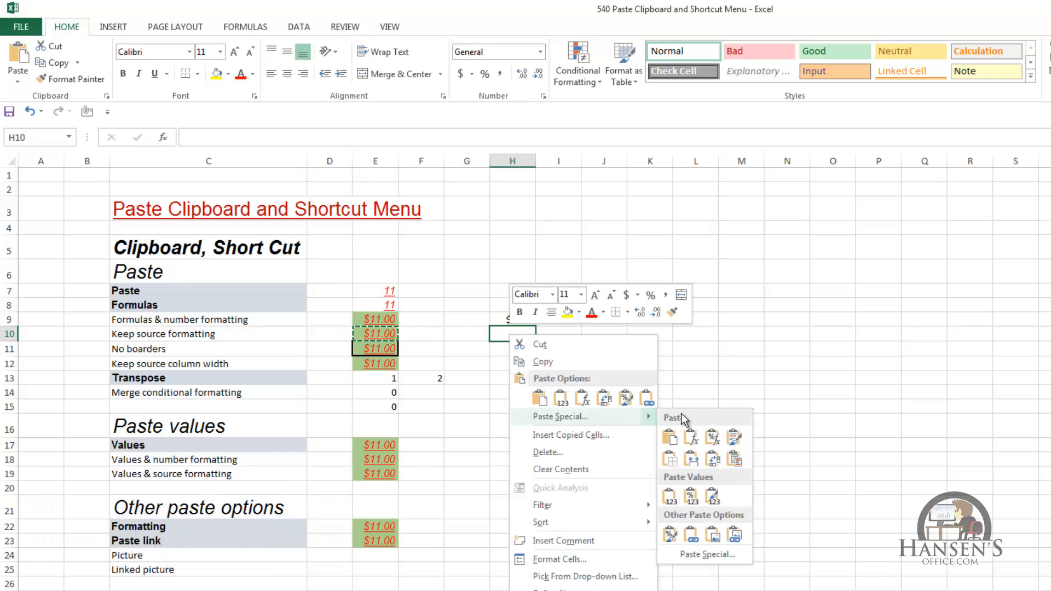
{"action": "left_click", "coordinate": [734, 438]}
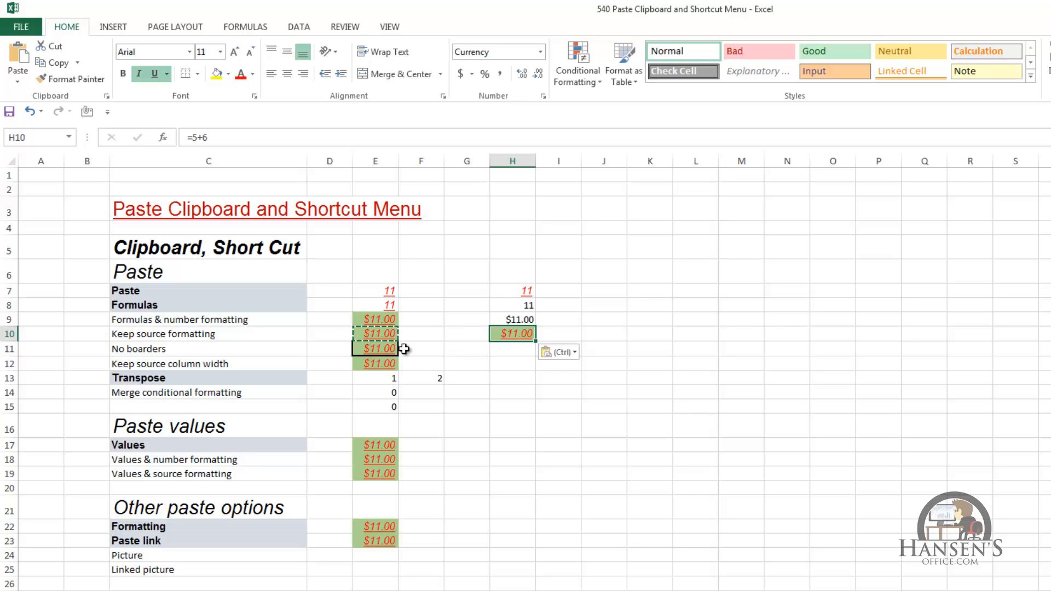
- Copy the bordered cell E11, paste it into H11 with the No Borders option, and clear the copy selection
{"action": "left_click", "coordinate": [380, 348]}
{"action": "key", "text": "ctrl+c"}
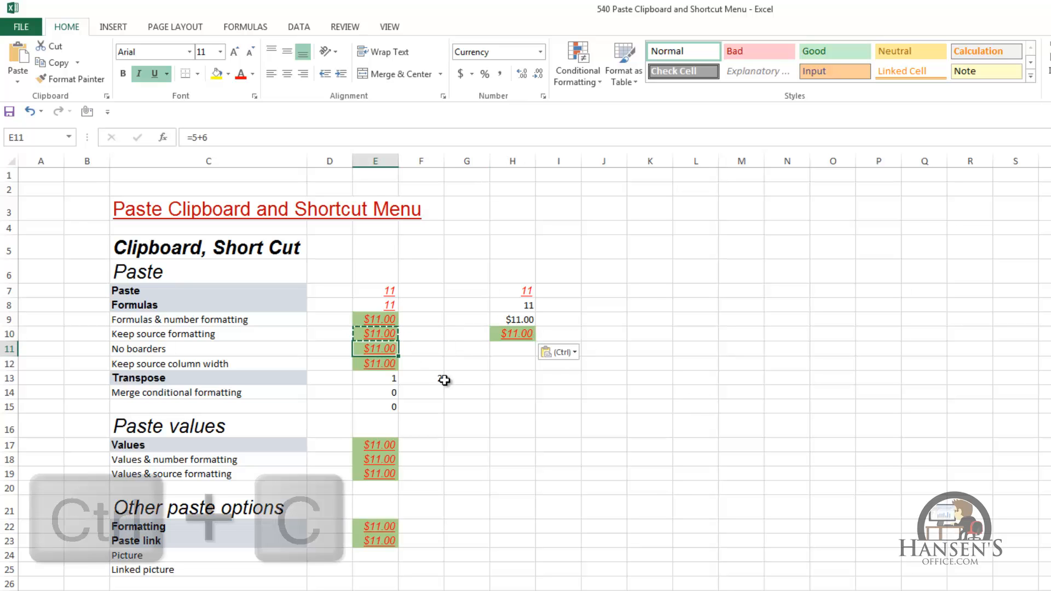
{"action": "right_click", "coordinate": [516, 349]}
{"action": "mouse_move", "coordinate": [562, 427]}
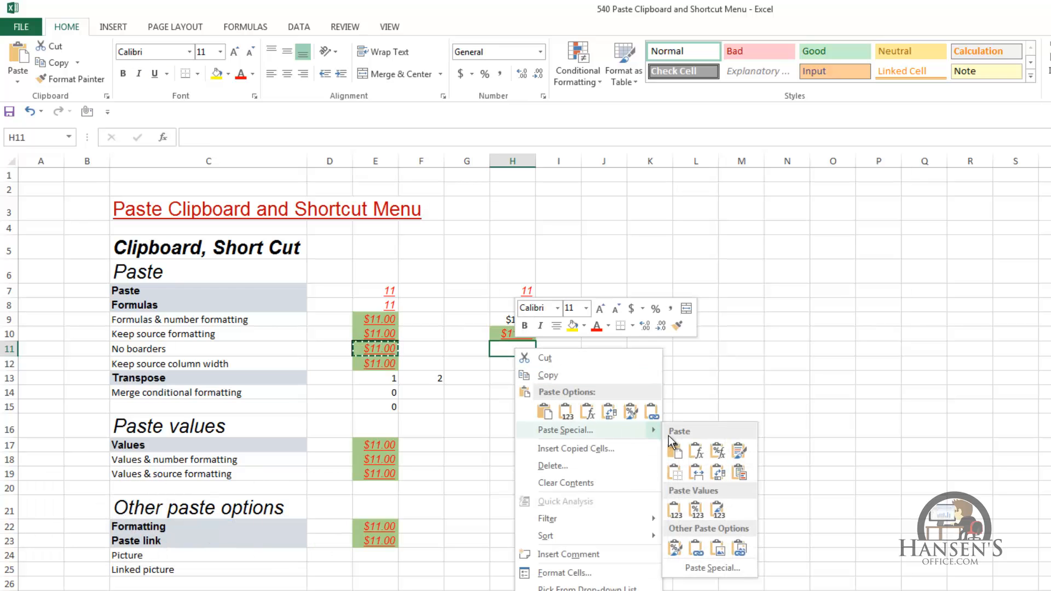
{"action": "left_click", "coordinate": [675, 472]}
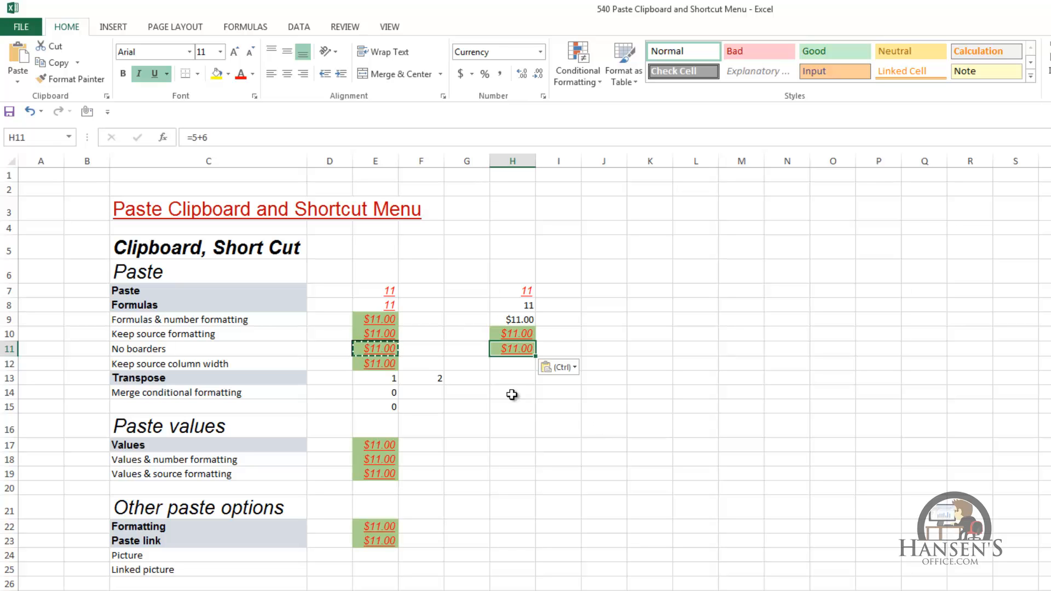
{"action": "key", "text": "Escape"}
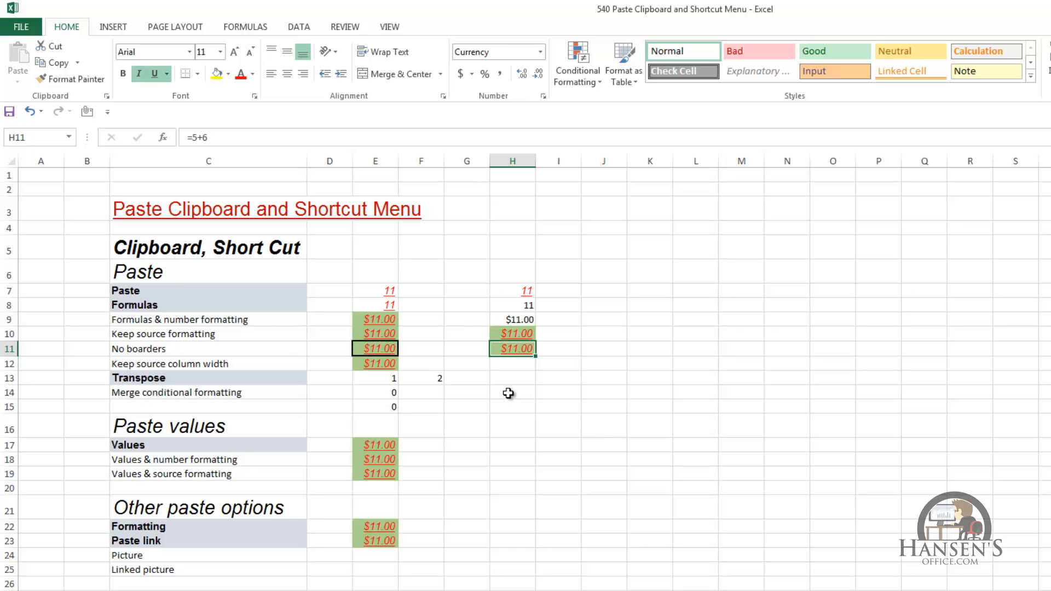
- Select cell E12 and widen column E to well over its standard width
{"action": "left_click", "coordinate": [375, 365]}
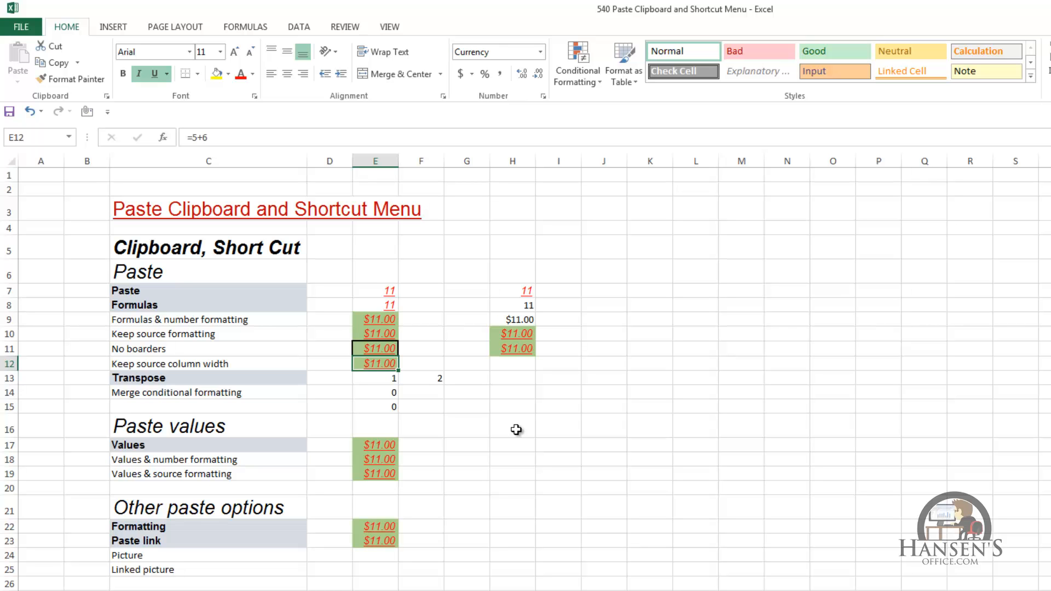
{"action": "left_click_drag", "start_coordinate": [401, 161], "coordinate": [430, 160]}
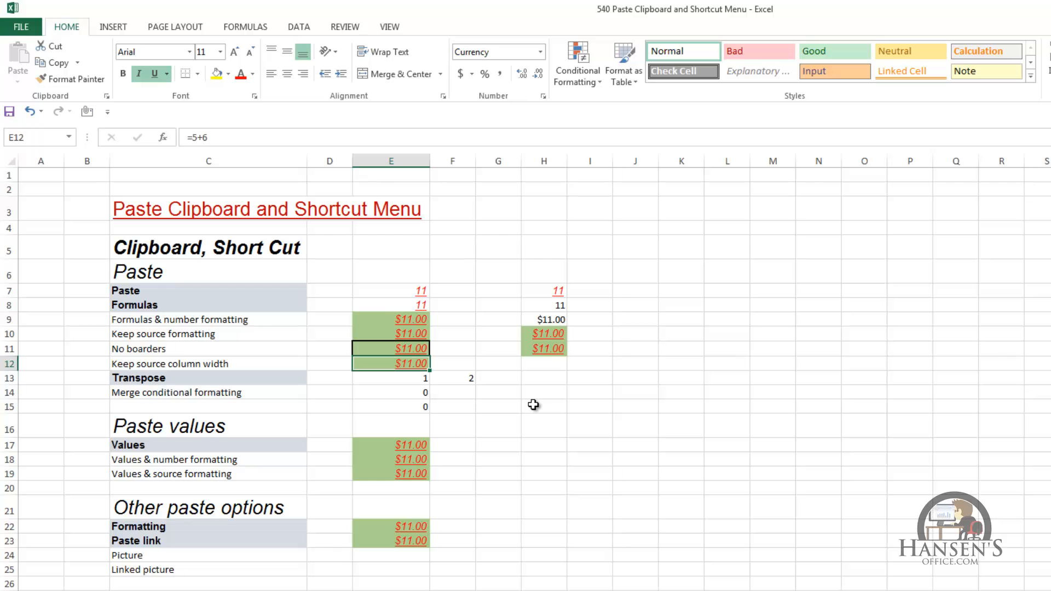
- Copy cell E12 and paste it into H12 with the Keep Source Column Widths option
{"action": "key", "text": "ctrl+c"}
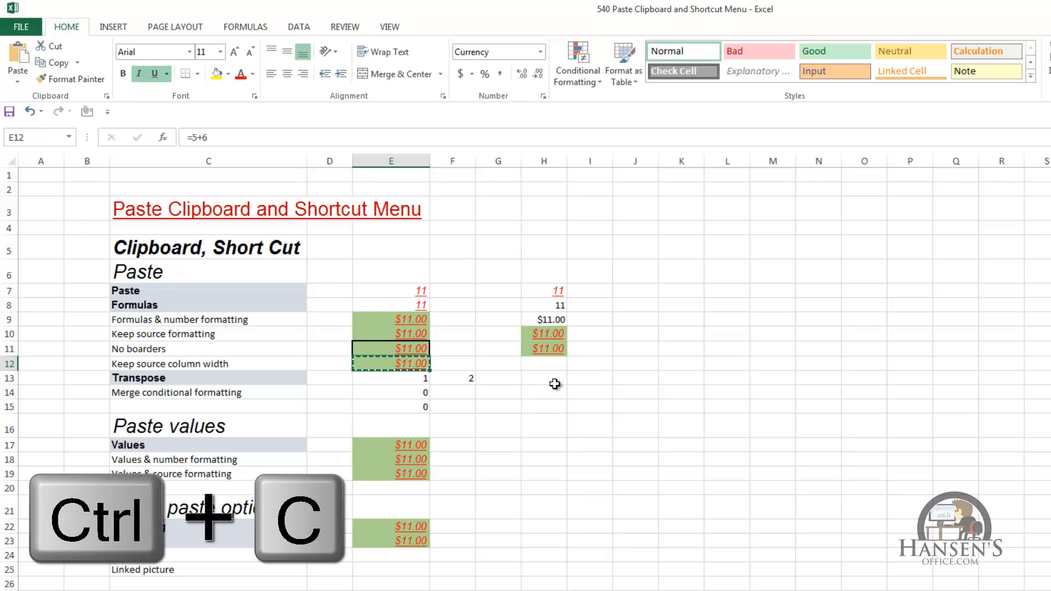
{"action": "right_click", "coordinate": [555, 371]}
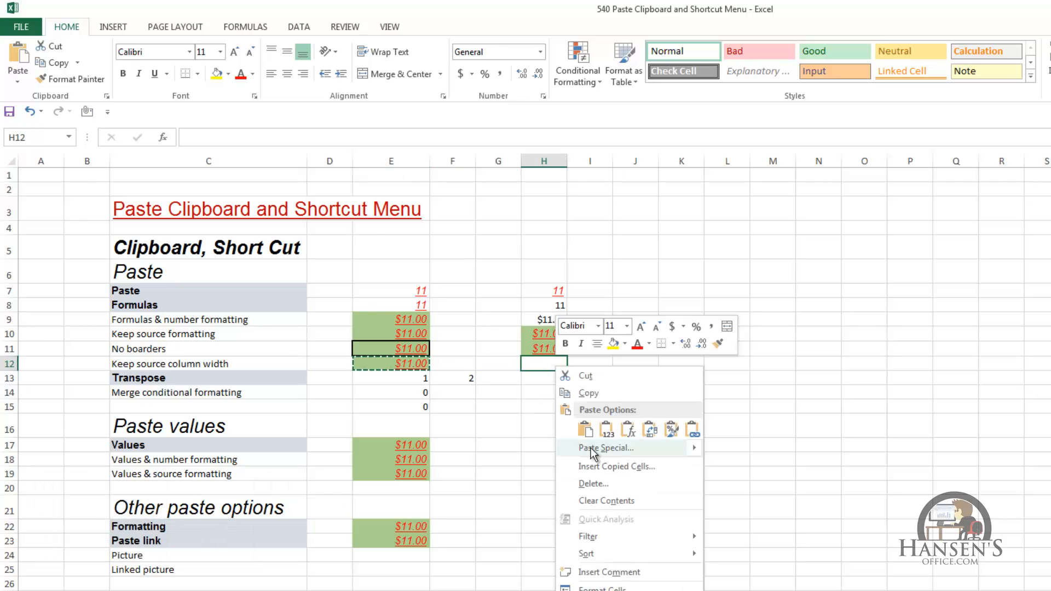
{"action": "mouse_move", "coordinate": [591, 452]}
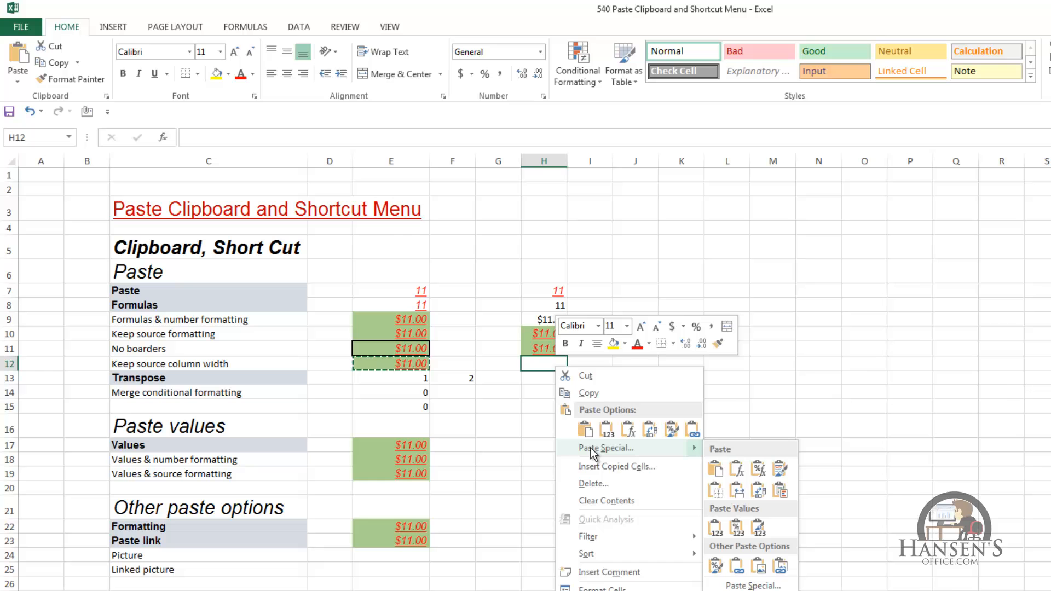
{"action": "left_click", "coordinate": [738, 490]}
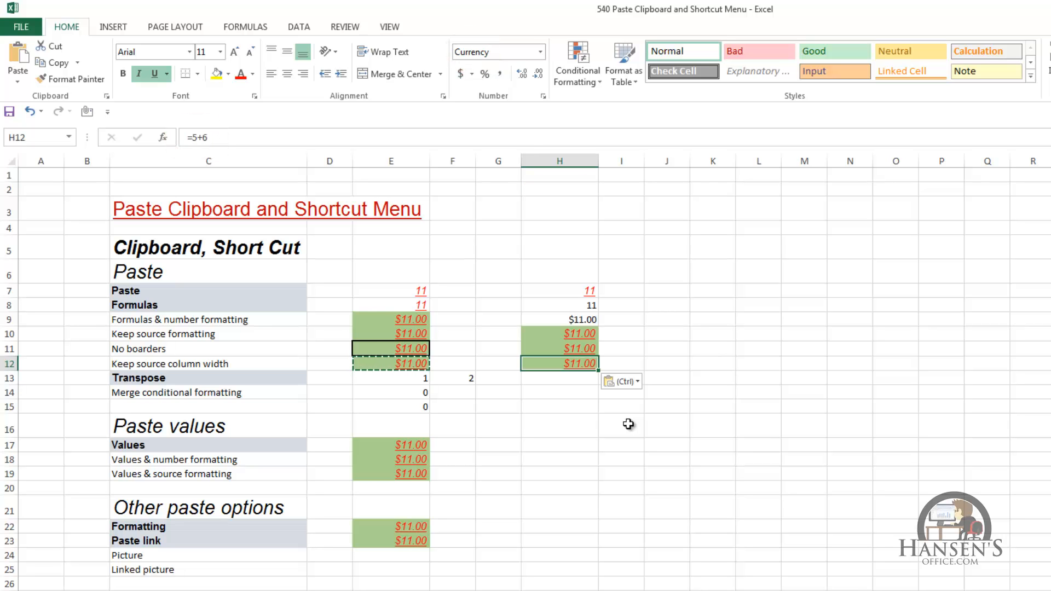
- Copy the horizontal range E13:F13 and paste it at J13 with the Transpose option
{"action": "left_click_drag", "start_coordinate": [413, 378], "coordinate": [446, 378]}
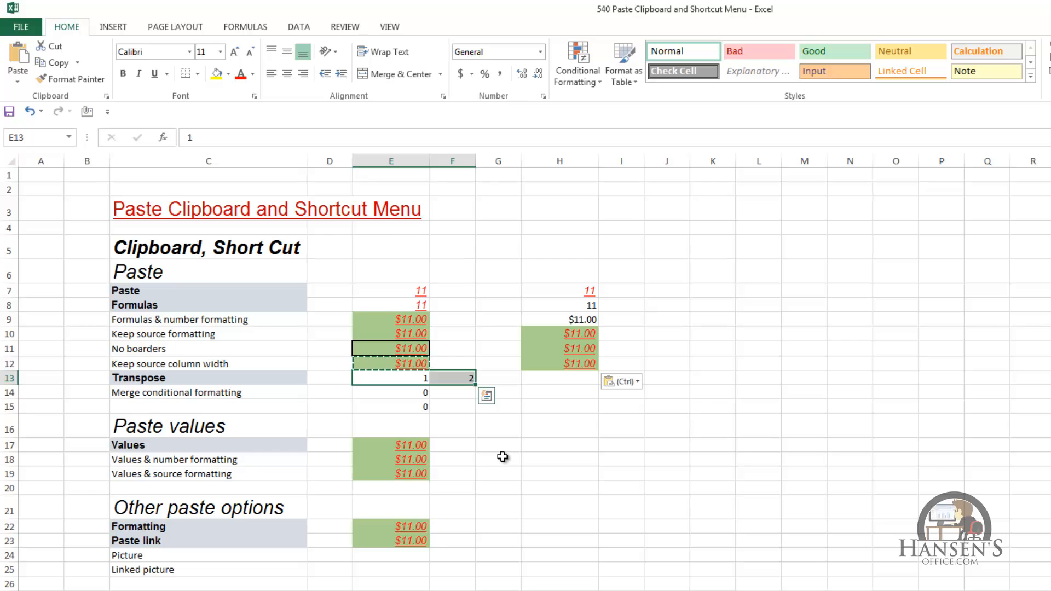
{"action": "key", "text": "ctrl+c"}
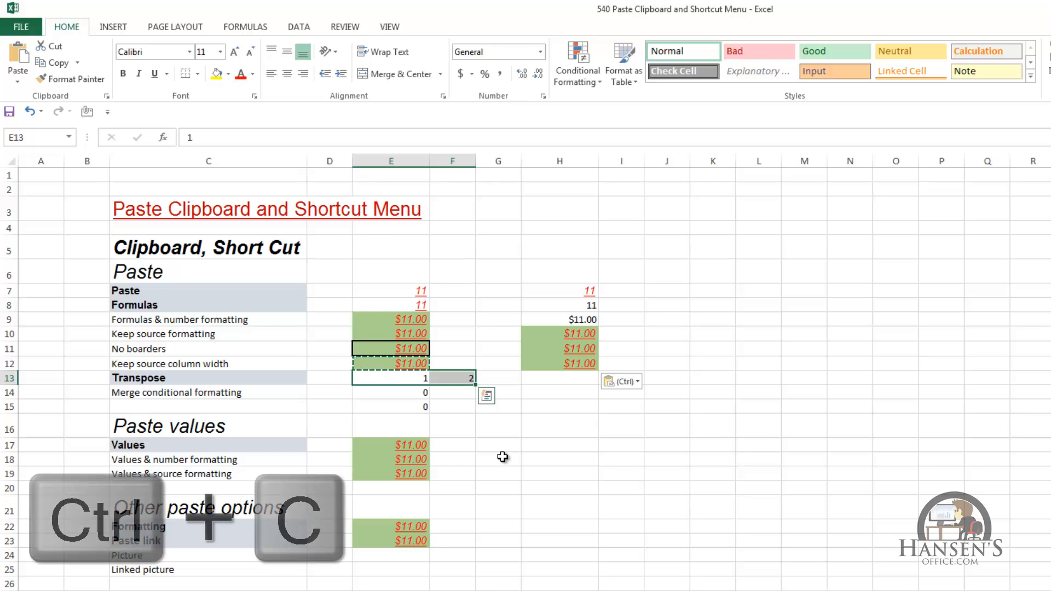
{"action": "right_click", "coordinate": [674, 378]}
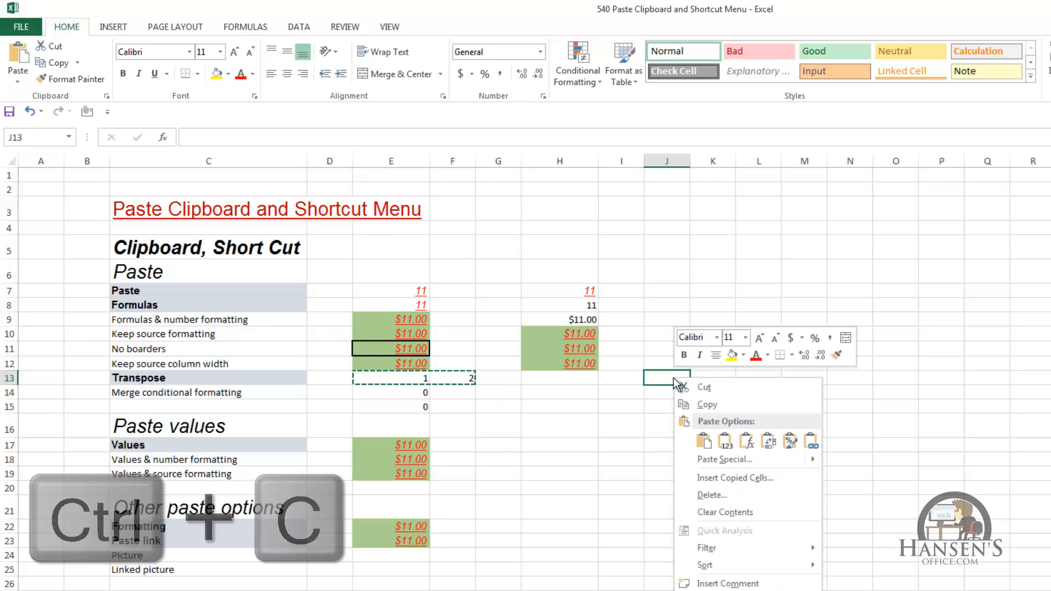
{"action": "mouse_move", "coordinate": [713, 464]}
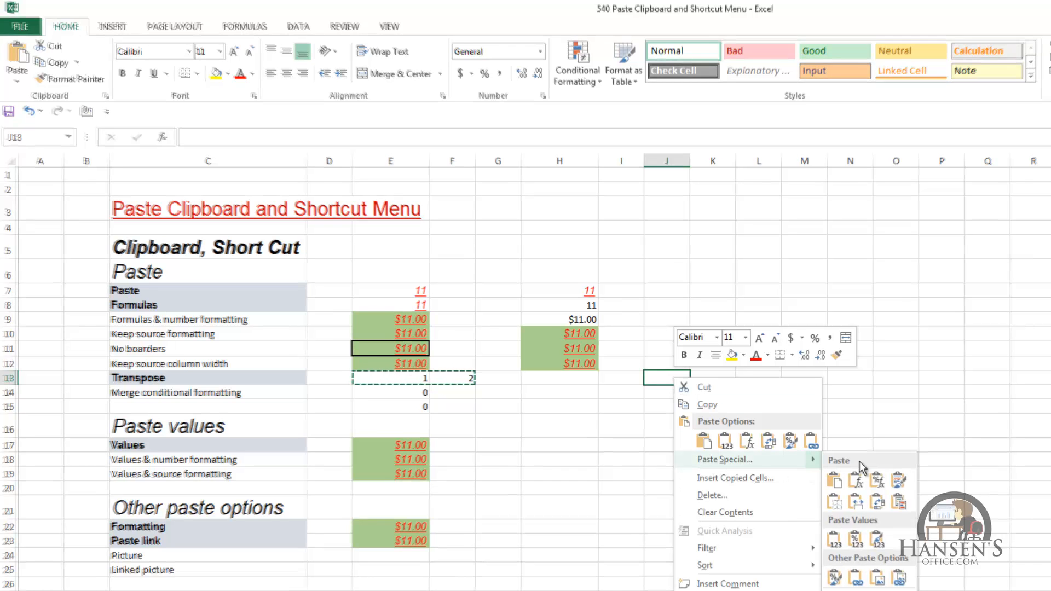
{"action": "left_click", "coordinate": [885, 505]}
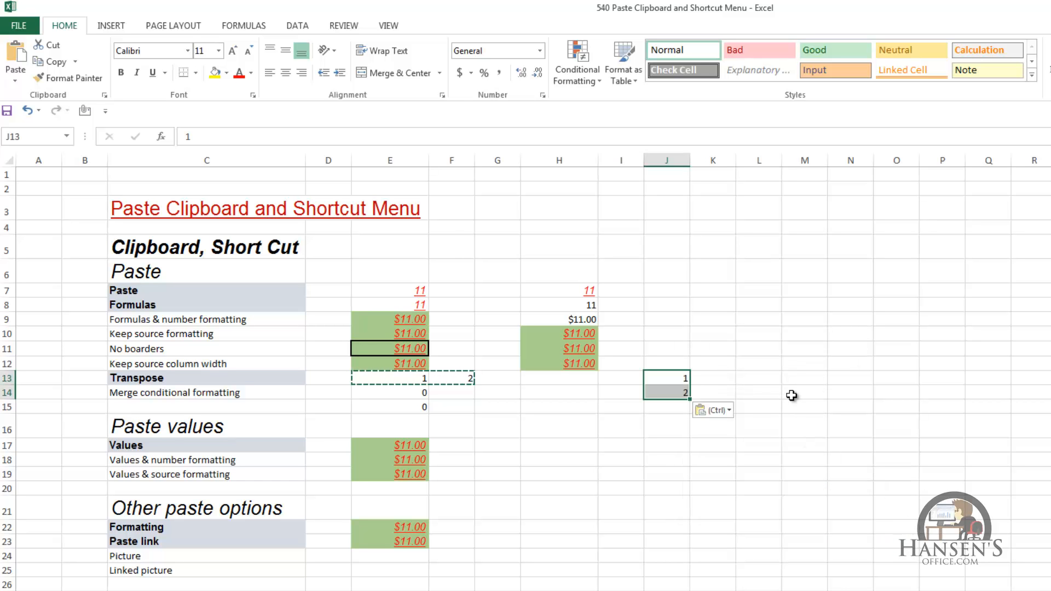
- Copy the vertical range J13:J14, paste it at L13 with the Transpose option, and copy the pasted row
{"action": "key", "text": "ctrl+c"}
{"action": "right_click", "coordinate": [762, 380]}
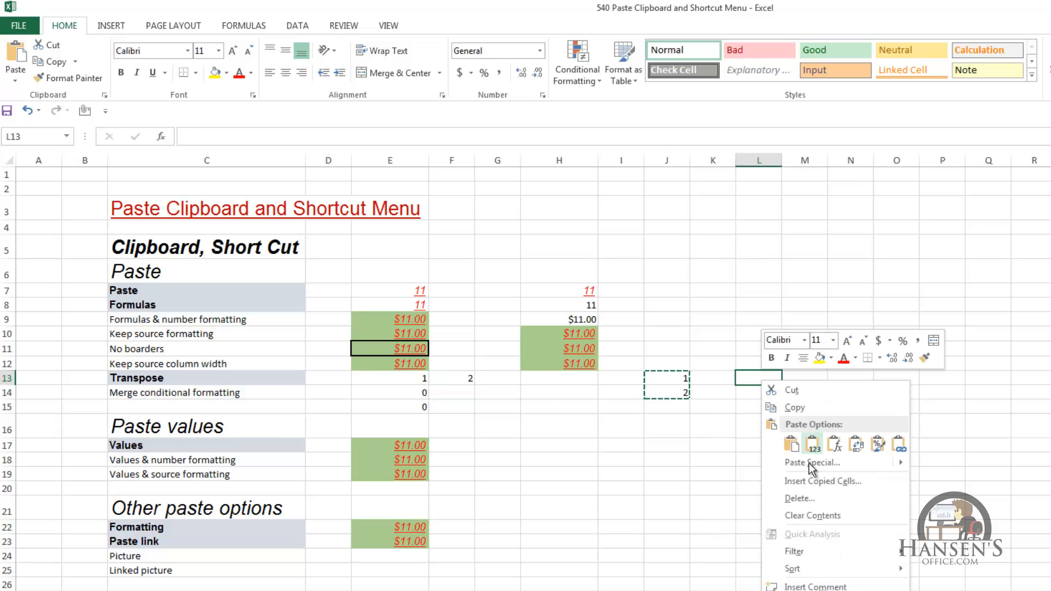
{"action": "mouse_move", "coordinate": [811, 462]}
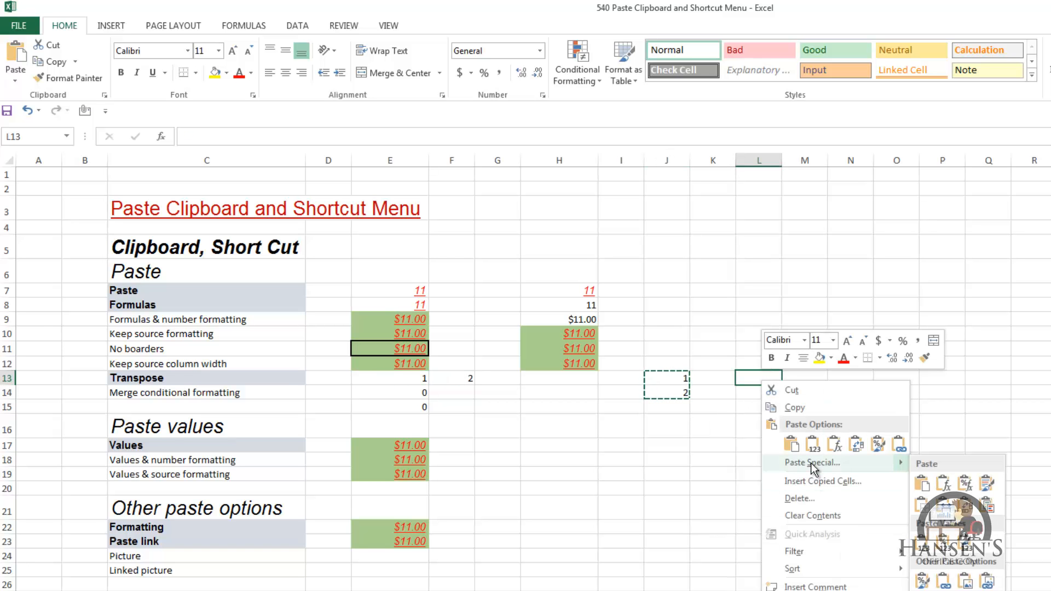
{"action": "left_click", "coordinate": [966, 505]}
{"action": "key", "text": "ctrl+c"}
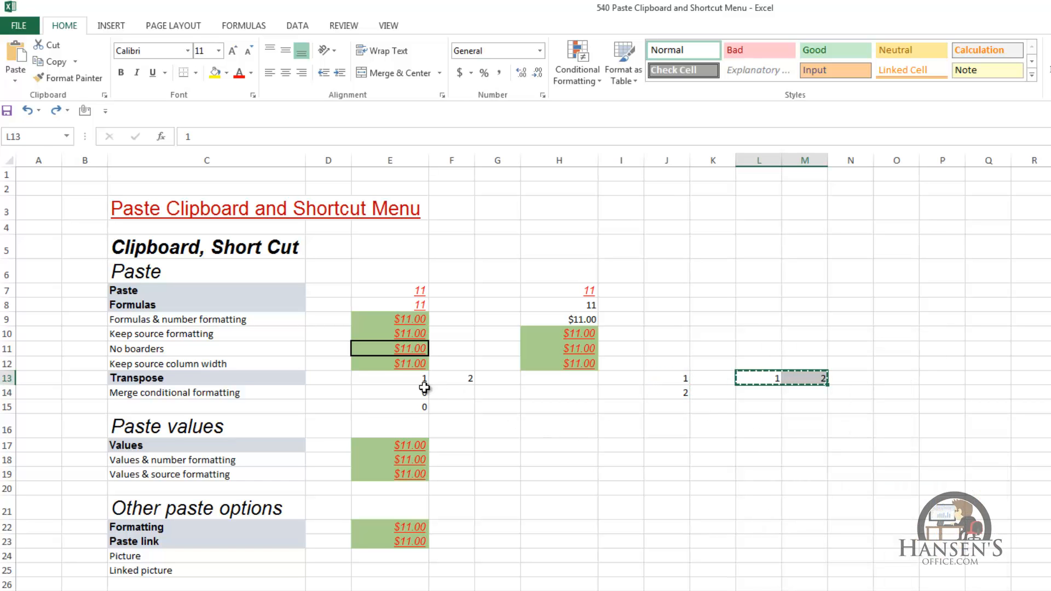
- Test the conditional formatting by entering 1 in E14 and 2 in E15
{"action": "left_click", "coordinate": [408, 392]}
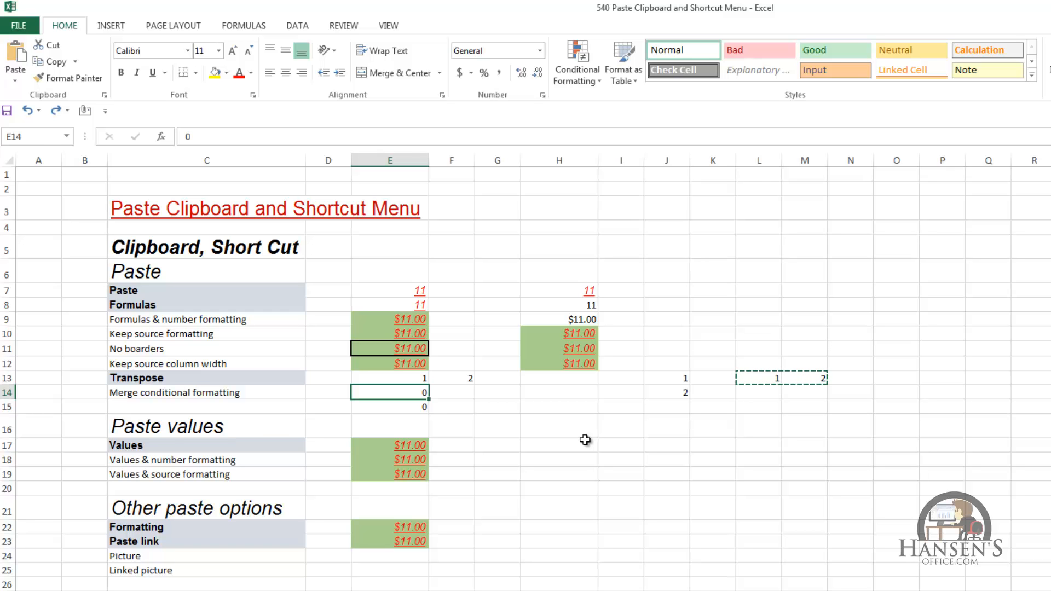
{"action": "key", "text": "Return"}
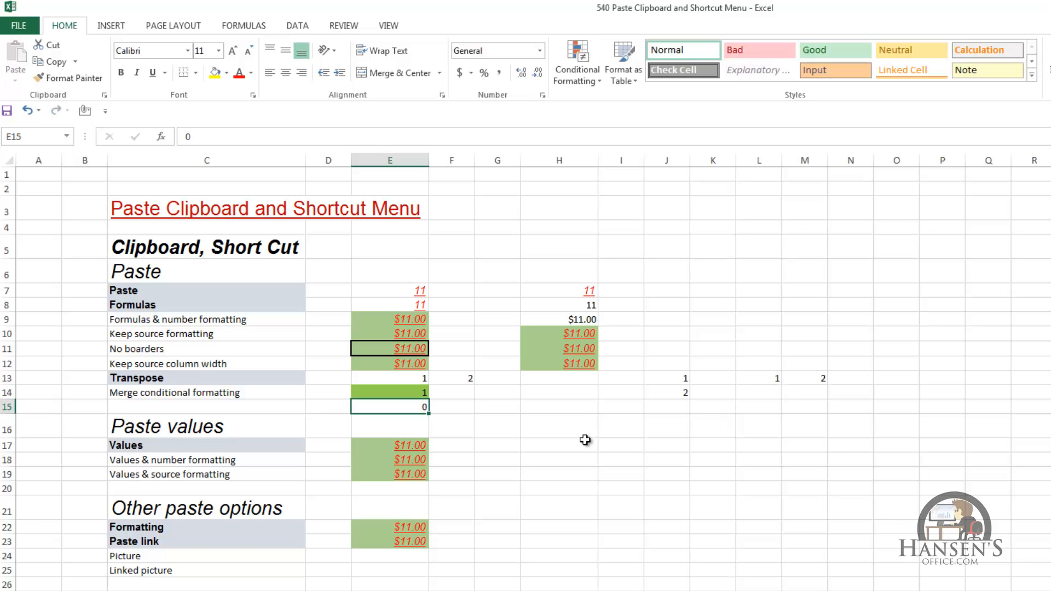
{"action": "type", "text": "2"}
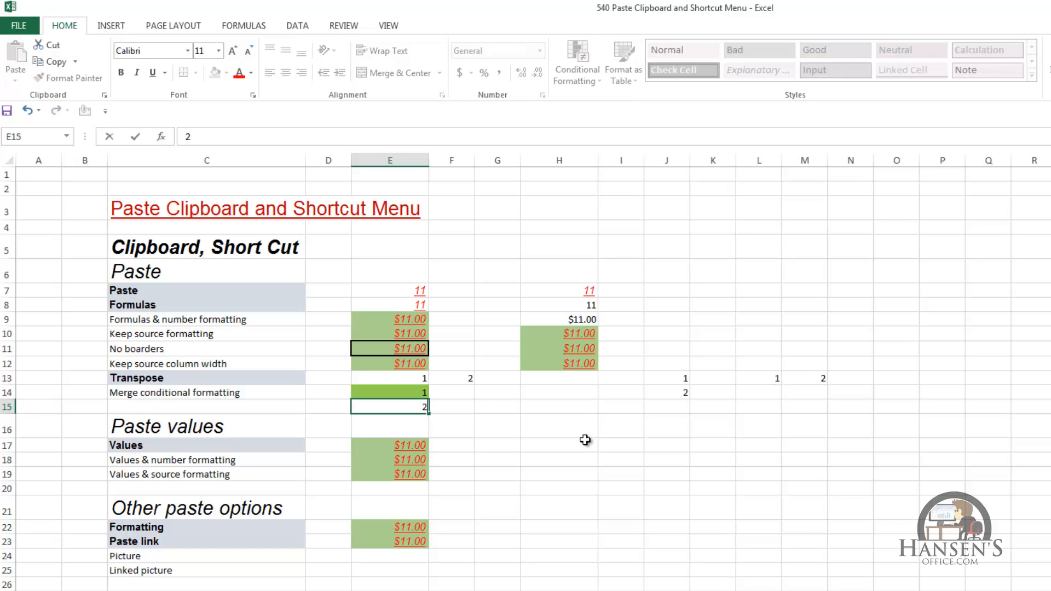
{"action": "key", "text": "Return"}
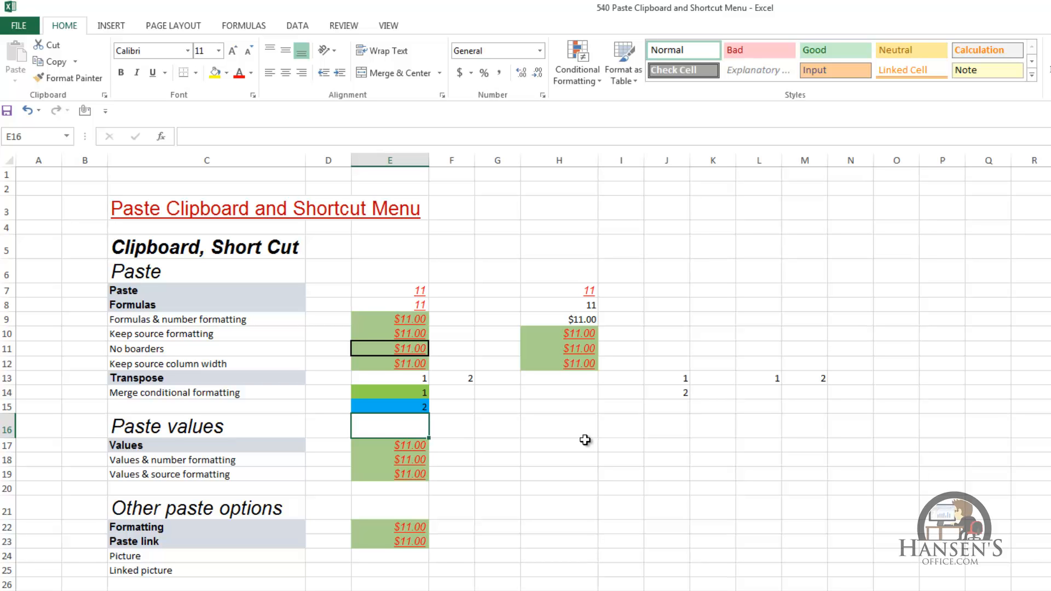
- Swap the test values by entering 2 in E14 and 1 in E15
{"action": "key", "text": "Up"}
{"action": "key", "text": "Up"}
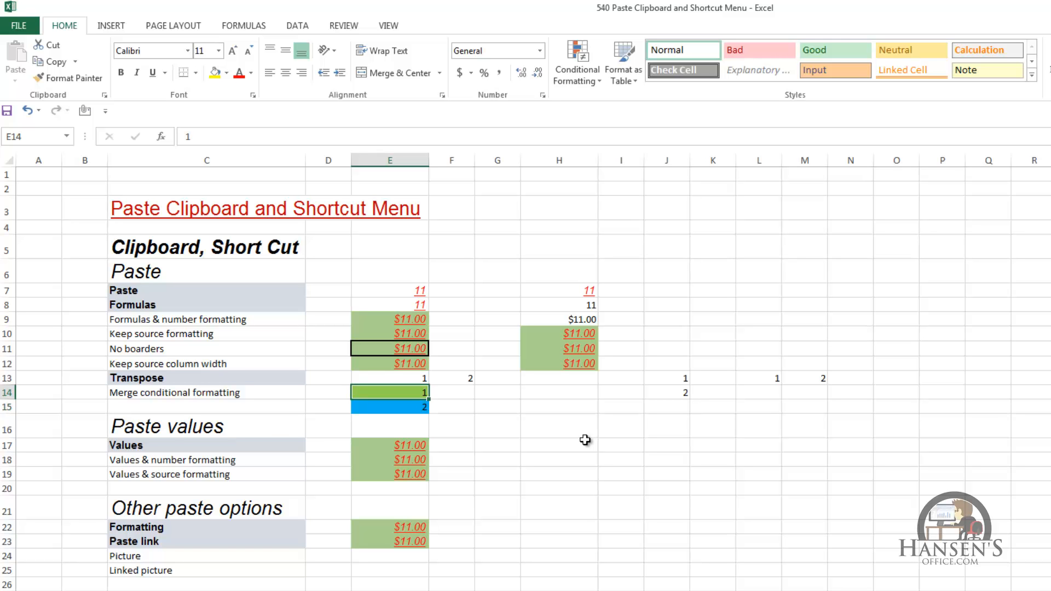
{"action": "type", "text": "2"}
{"action": "key", "text": "Return"}
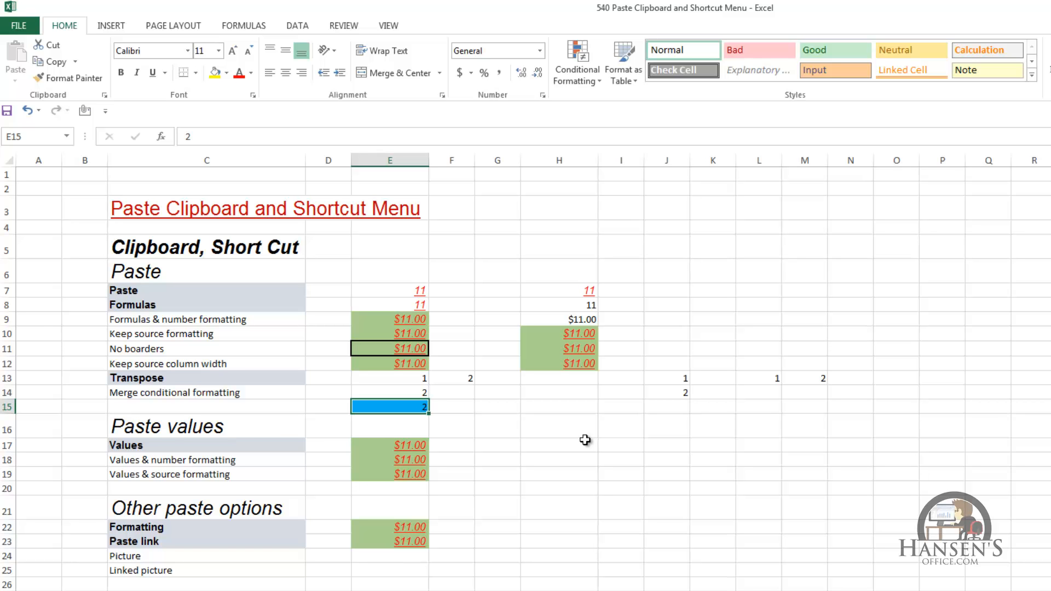
{"action": "type", "text": "1"}
{"action": "key", "text": "Return"}
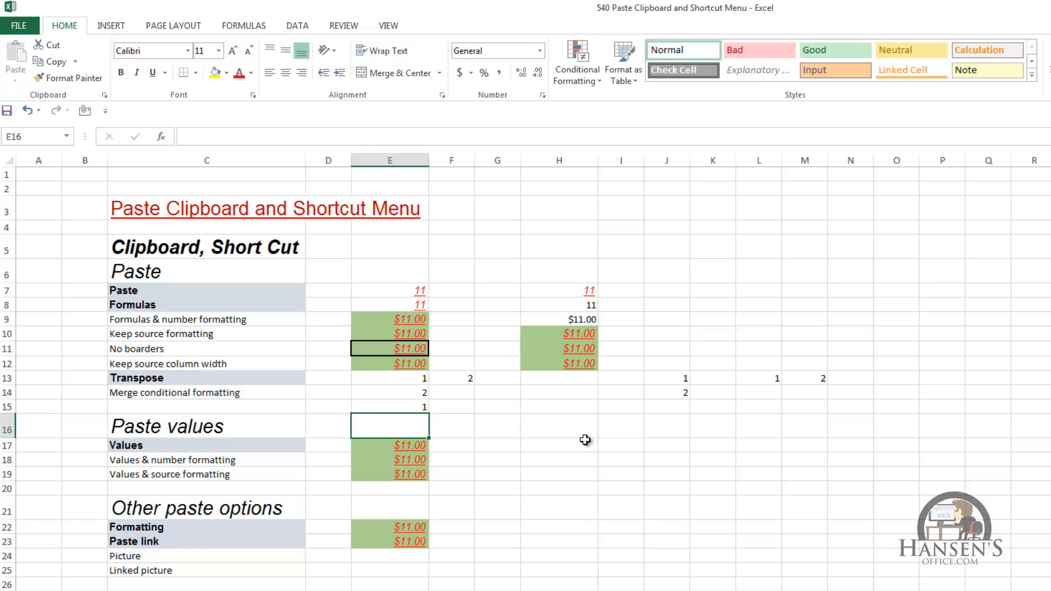
- Reset both conditional formatting cells, E14 and E15, to 0
{"action": "key", "text": "Up"}
{"action": "key", "text": "Up"}
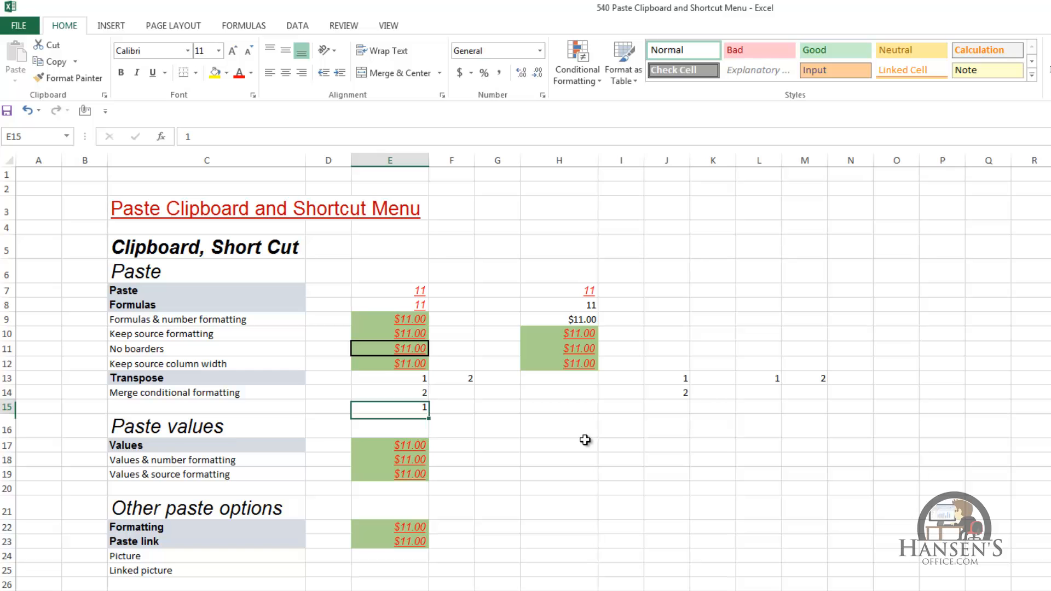
{"action": "type", "text": "0"}
{"action": "key", "text": "Return"}
{"action": "type", "text": "0"}
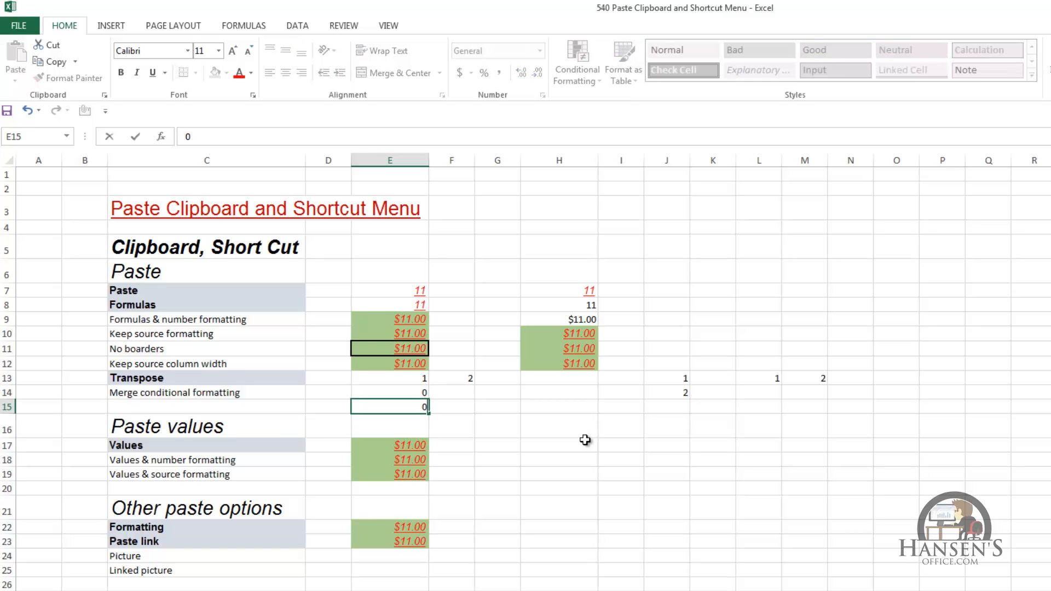
{"action": "key", "text": "Return"}
- Copy cell E14 and paste it into H14 with the regular Paste option
{"action": "key", "text": "Up"}
{"action": "key", "text": "Up"}
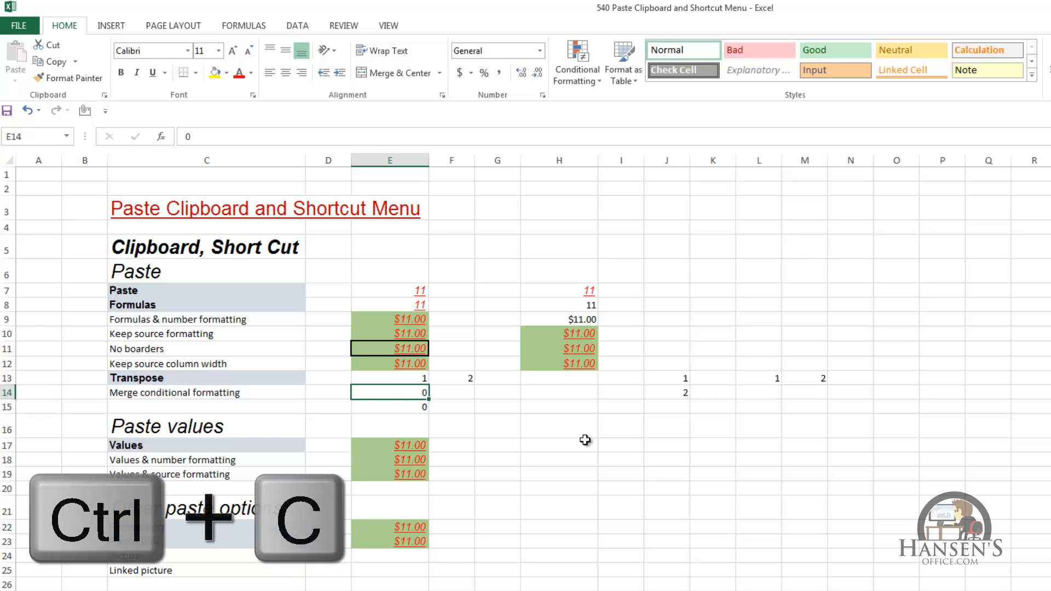
{"action": "key", "text": "ctrl+c"}
{"action": "right_click", "coordinate": [575, 400]}
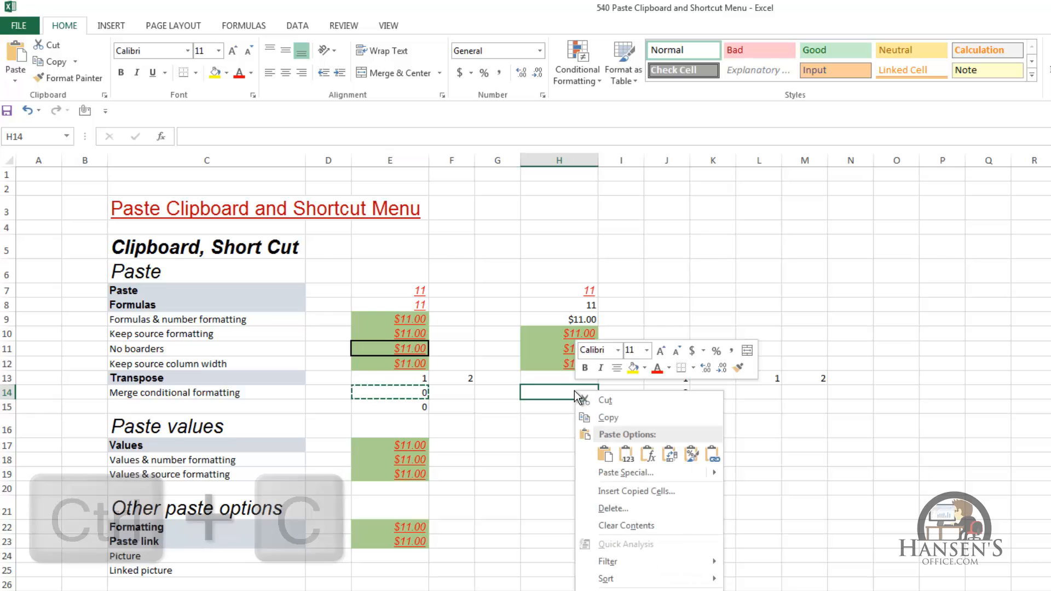
{"action": "left_click", "coordinate": [607, 455]}
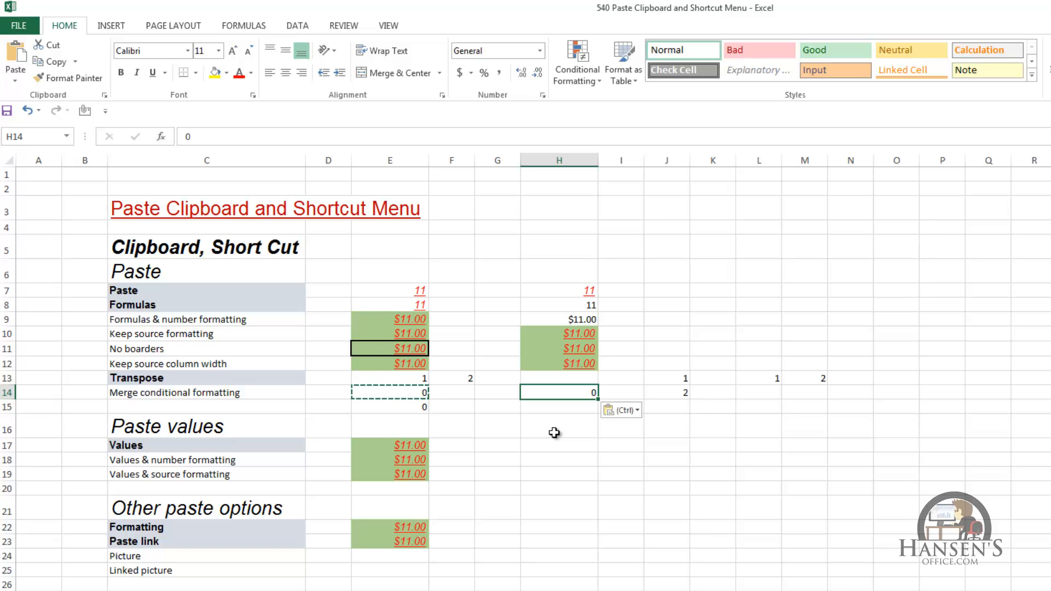
- Test the pasted conditional formatting by entering 1 in H14, and reset the cell to 0
{"action": "type", "text": "1"}
{"action": "key", "text": "ctrl+Return"}
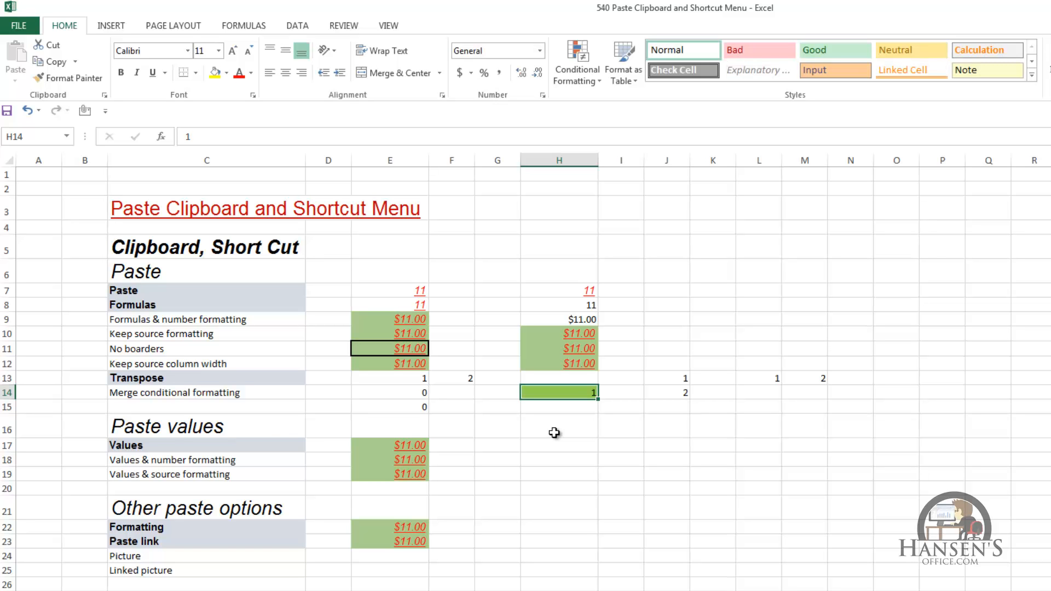
{"action": "type", "text": "0"}
{"action": "key", "text": "Return"}
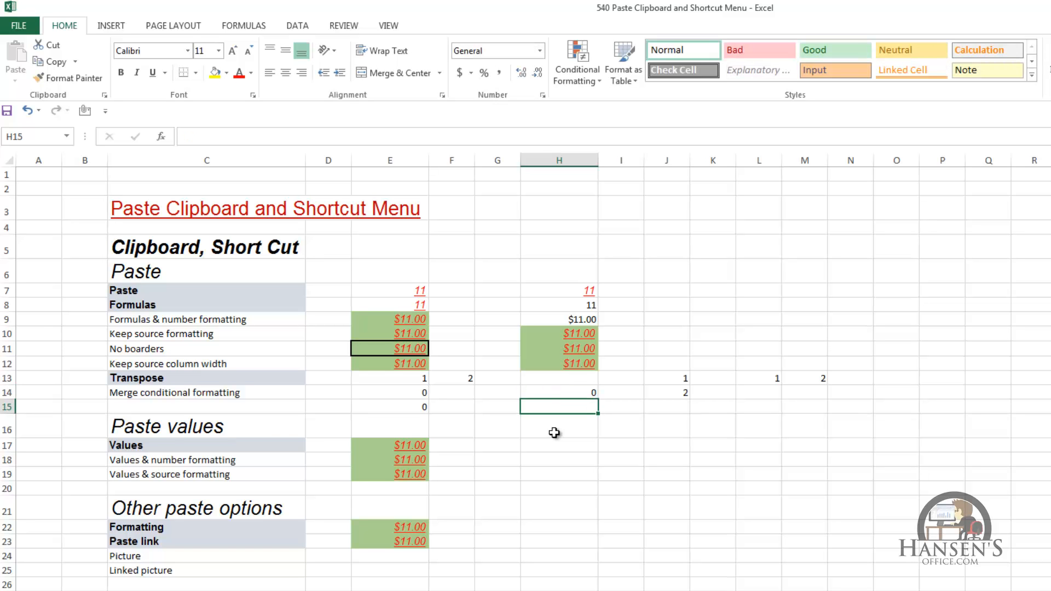
- Copy cell E15 and paste it onto H14 with the Merge Conditional Formatting option
{"action": "left_click", "coordinate": [418, 406]}
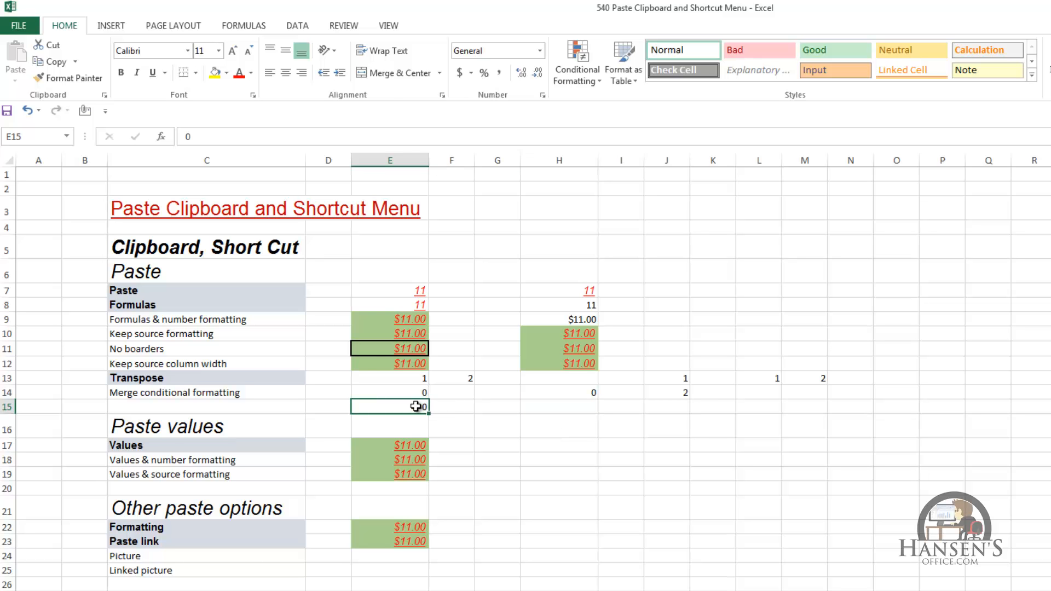
{"action": "key", "text": "ctrl+c"}
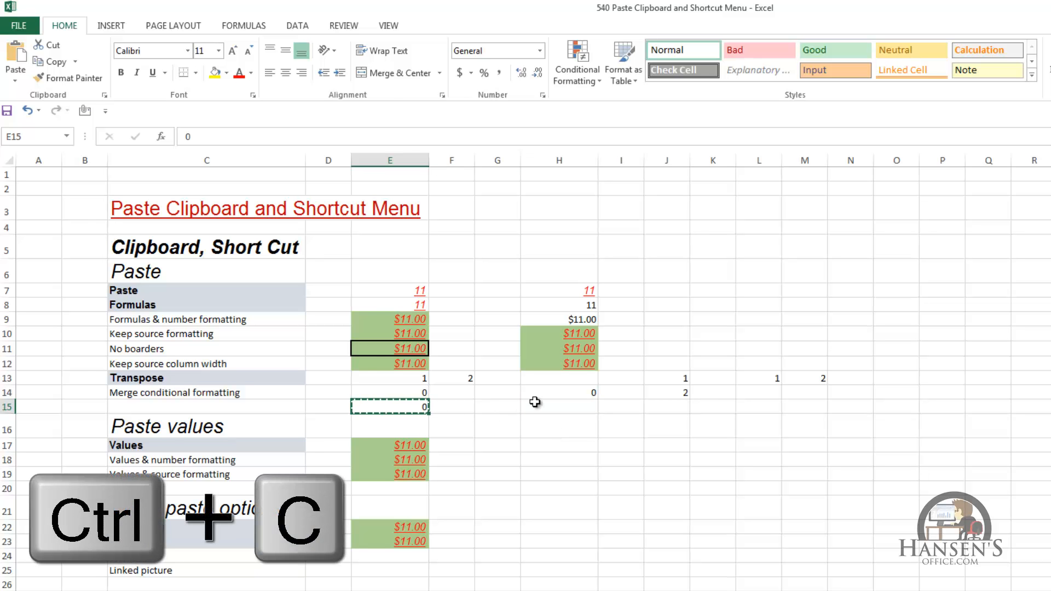
{"action": "left_click", "coordinate": [566, 392]}
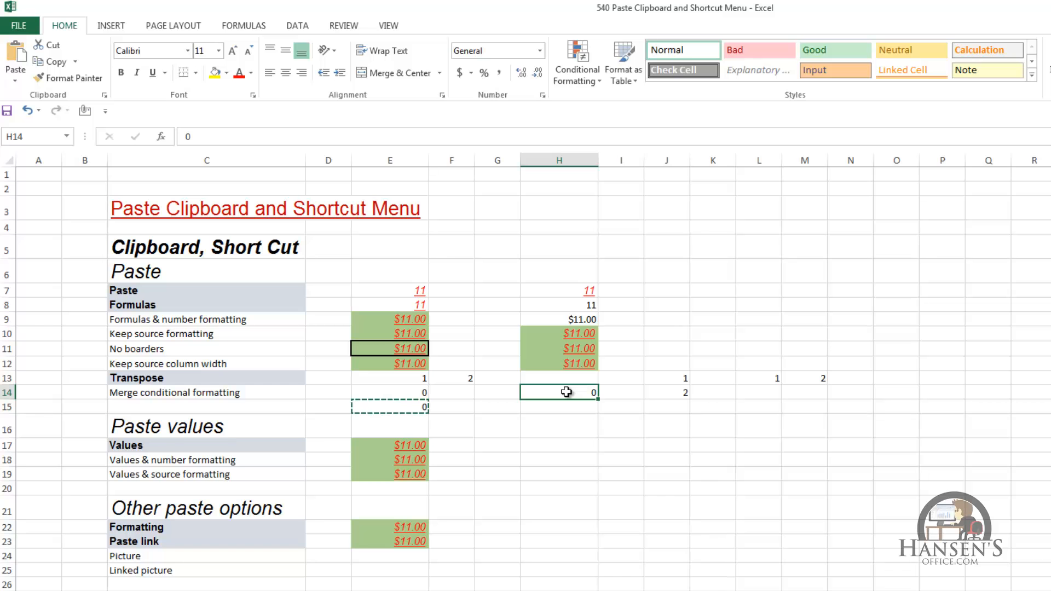
{"action": "right_click", "coordinate": [568, 392]}
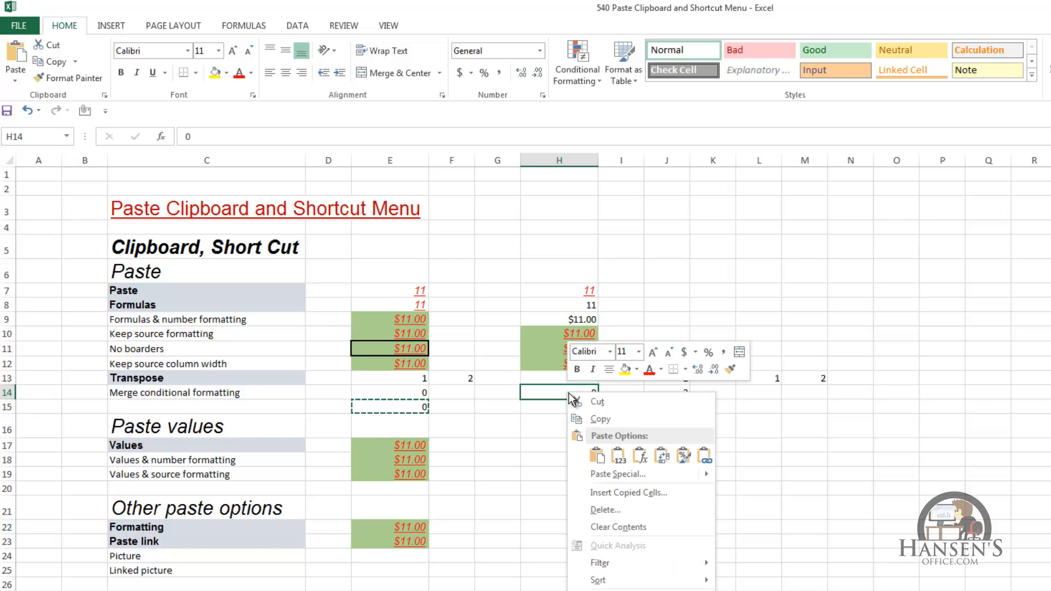
{"action": "mouse_move", "coordinate": [611, 472]}
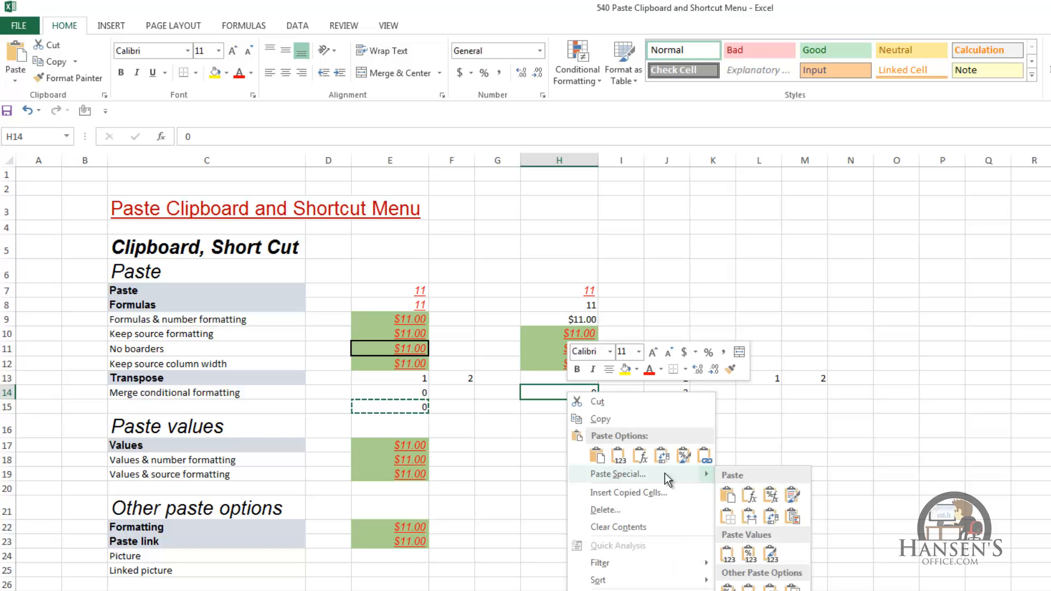
{"action": "left_click", "coordinate": [793, 517]}
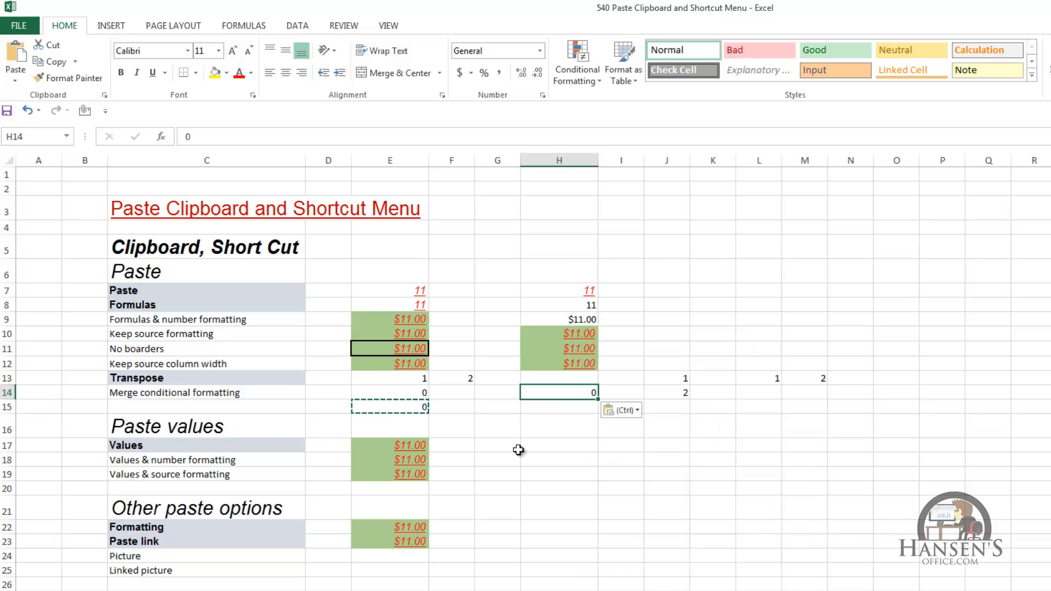
- Test the merged conditional formatting in H14 by entering 1 and replacing it with 2
{"action": "key", "text": "F2"}
{"action": "key", "text": "ctrl+Return"}
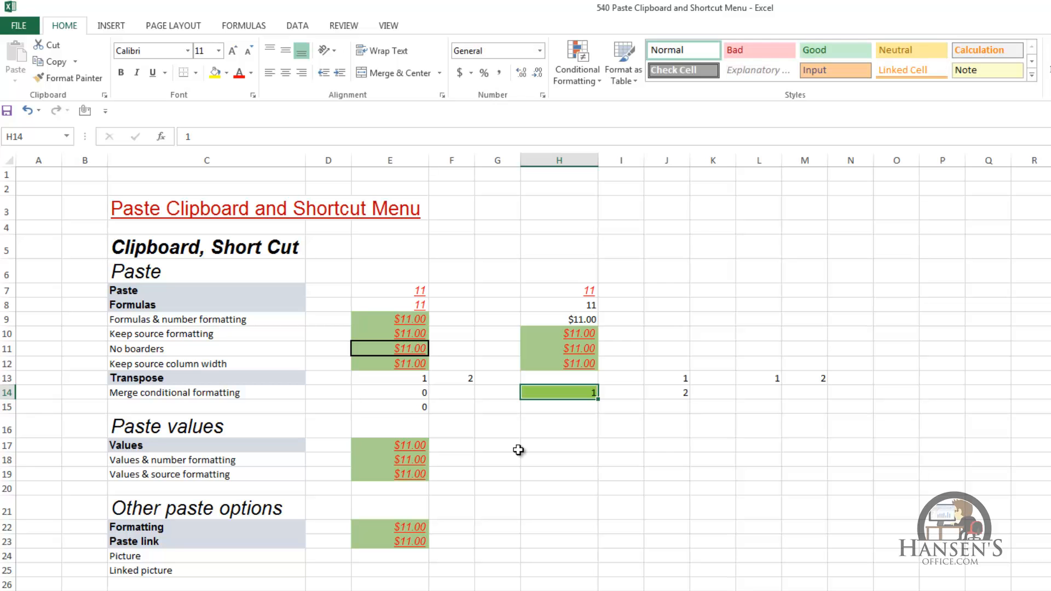
{"action": "type", "text": "2"}
{"action": "key", "text": "ctrl+Return"}
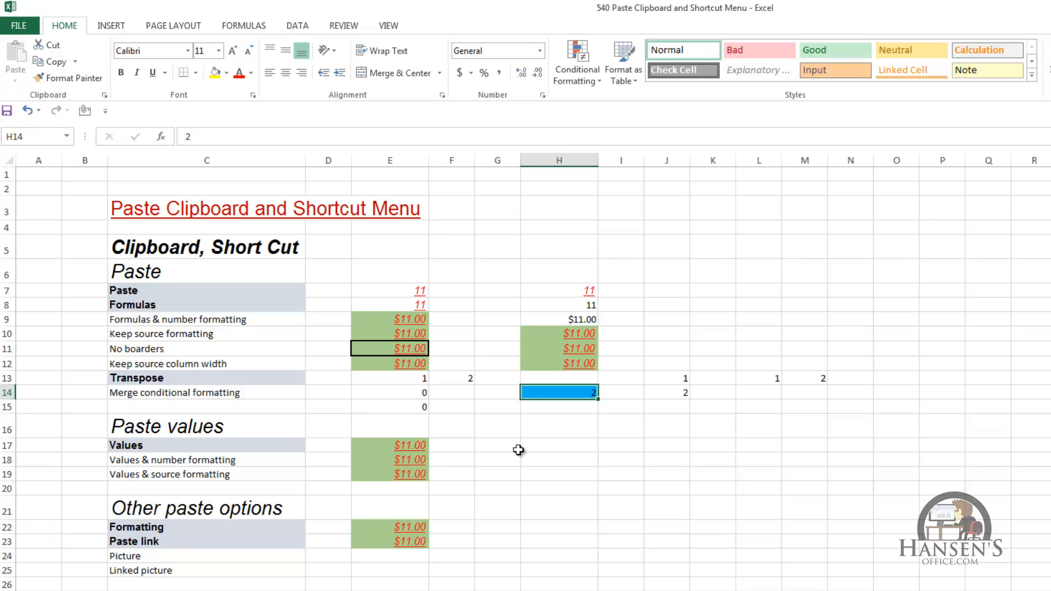